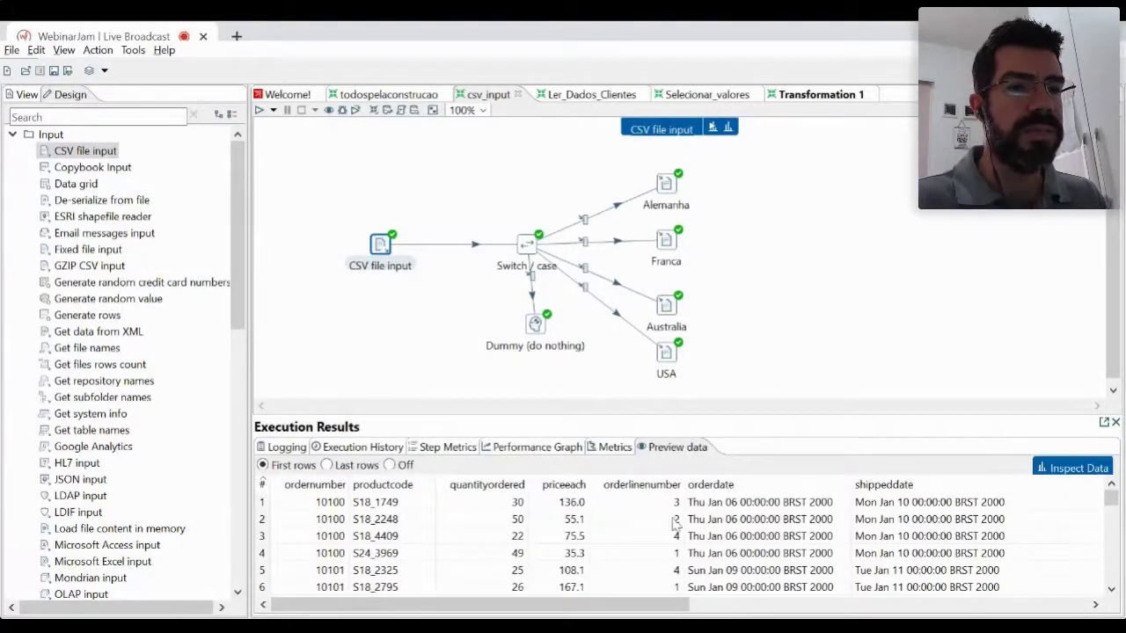
Examine the CSV file input's preview data across the order date, shipped date, status, customer number and country columns.
click(820, 607)
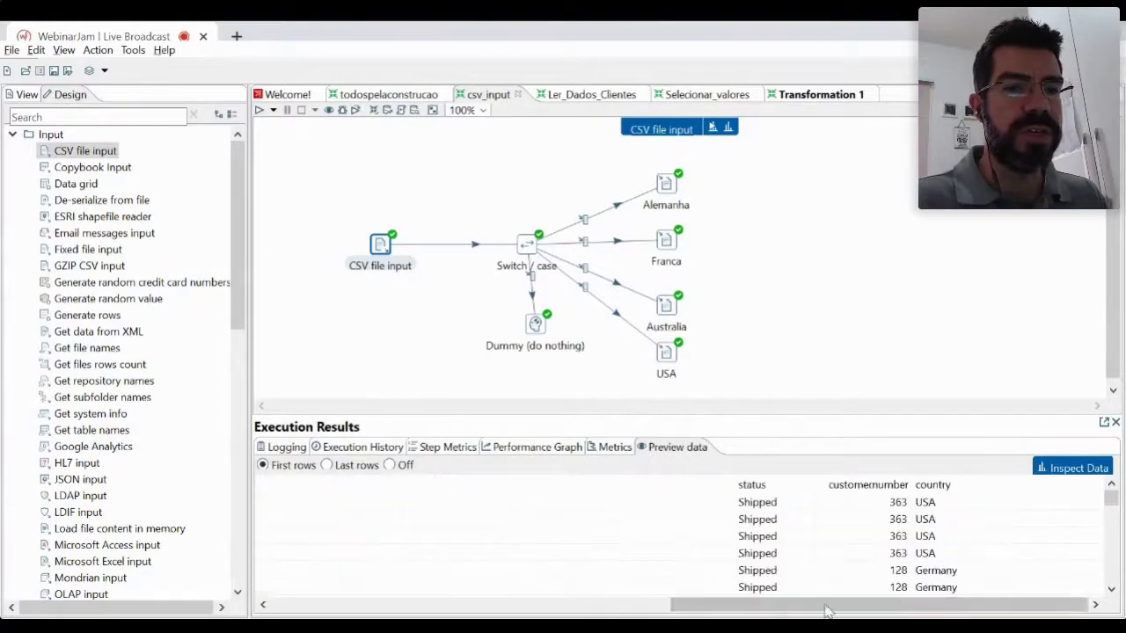
scroll(886, 606, left, 3)
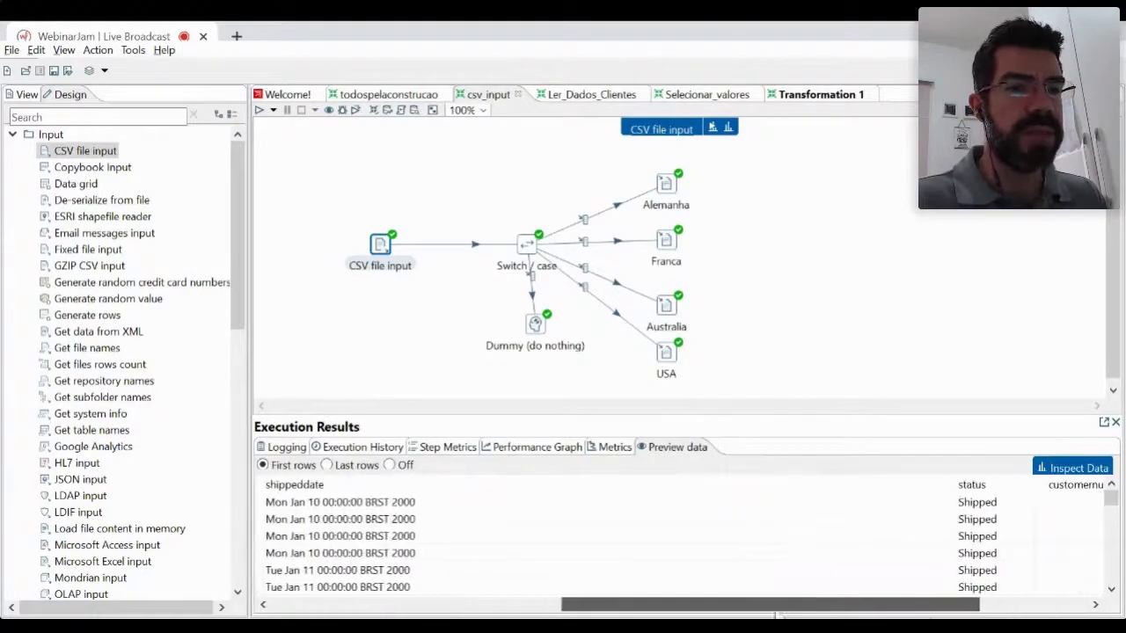
scroll(904, 601, left, 3)
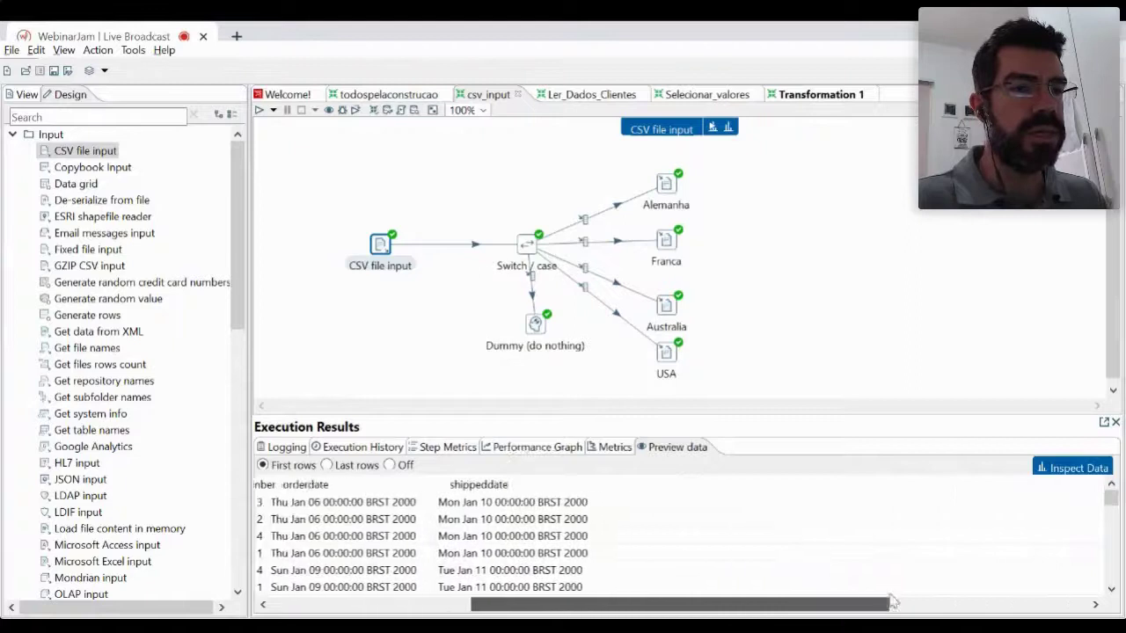
scroll(1011, 607, right, 8)
scroll(1071, 614, right, 1)
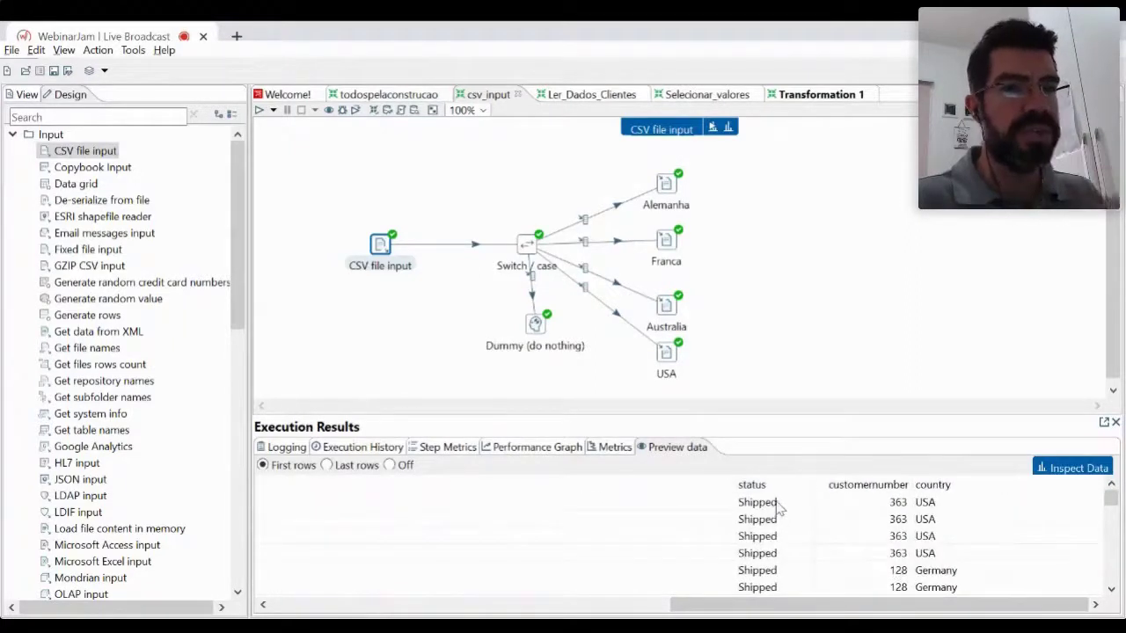
mouse_move(950, 606)
mouse_down()
mouse_move(770, 605)
mouse_move(947, 605)
mouse_up()
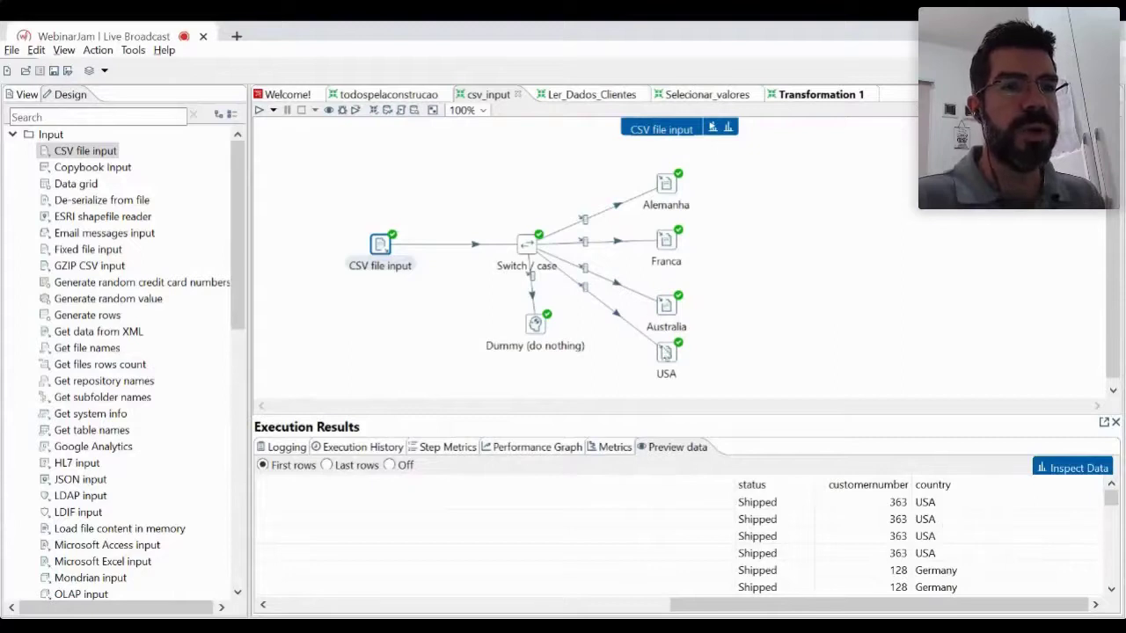
Review the Switch / case step's field to switch, case values and target steps against the country column in the preview data.
mouse_move(671, 367)
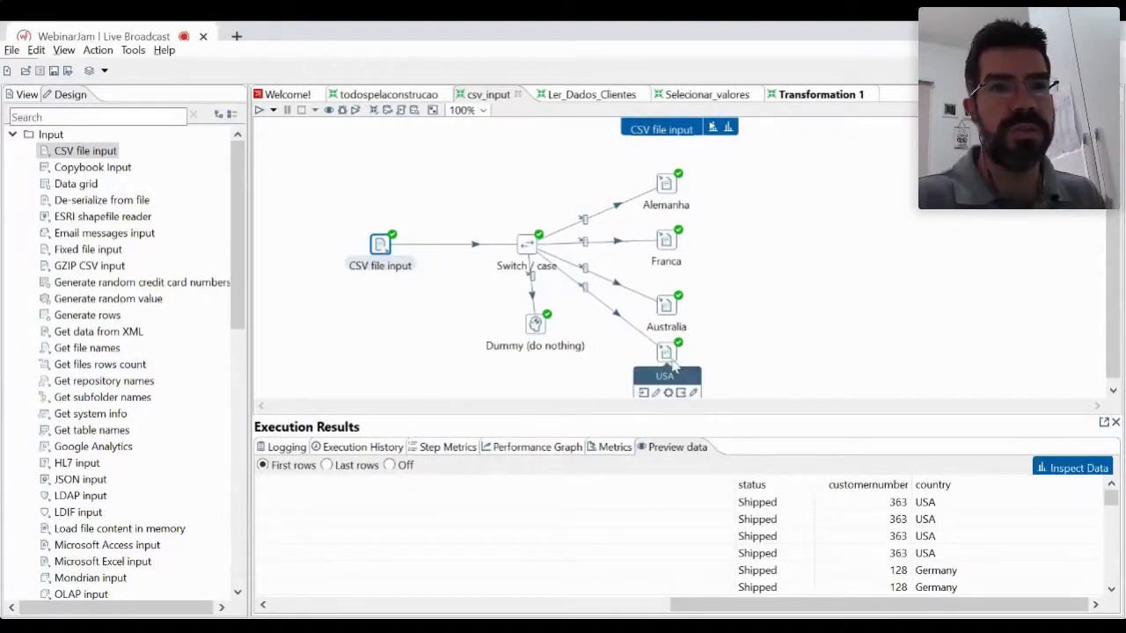
mouse_move(664, 305)
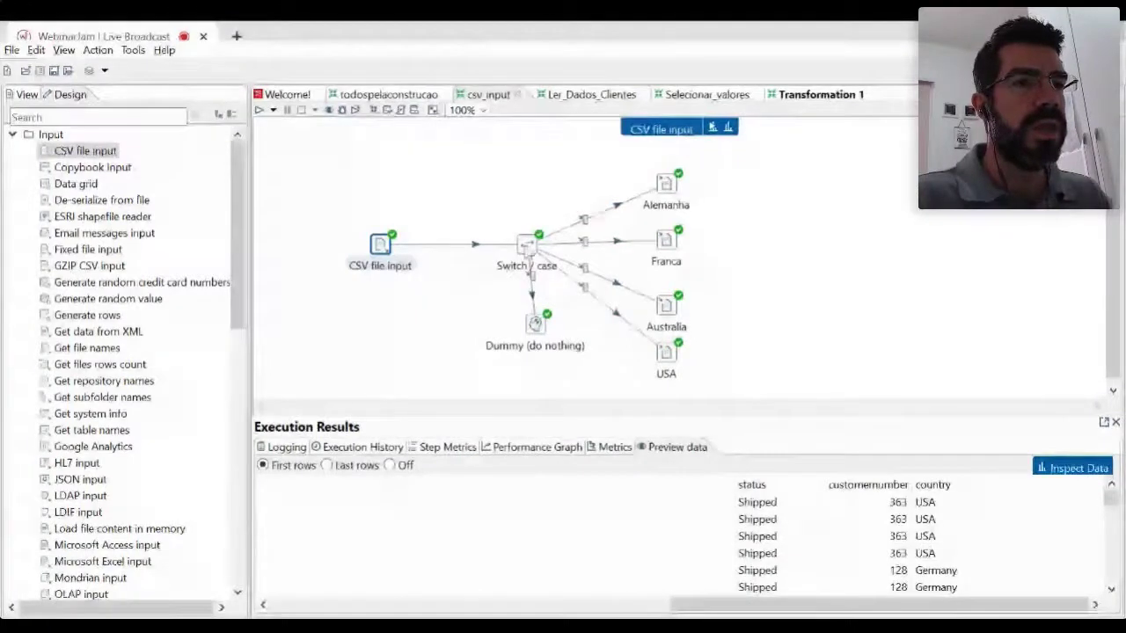
mouse_move(525, 250)
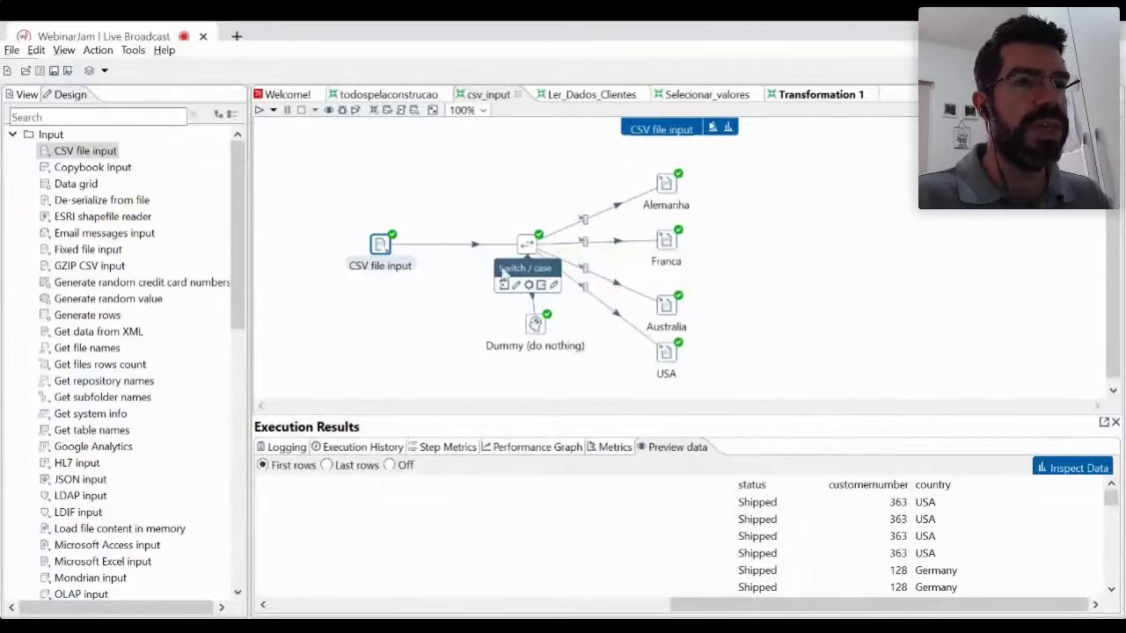
double_click(528, 250)
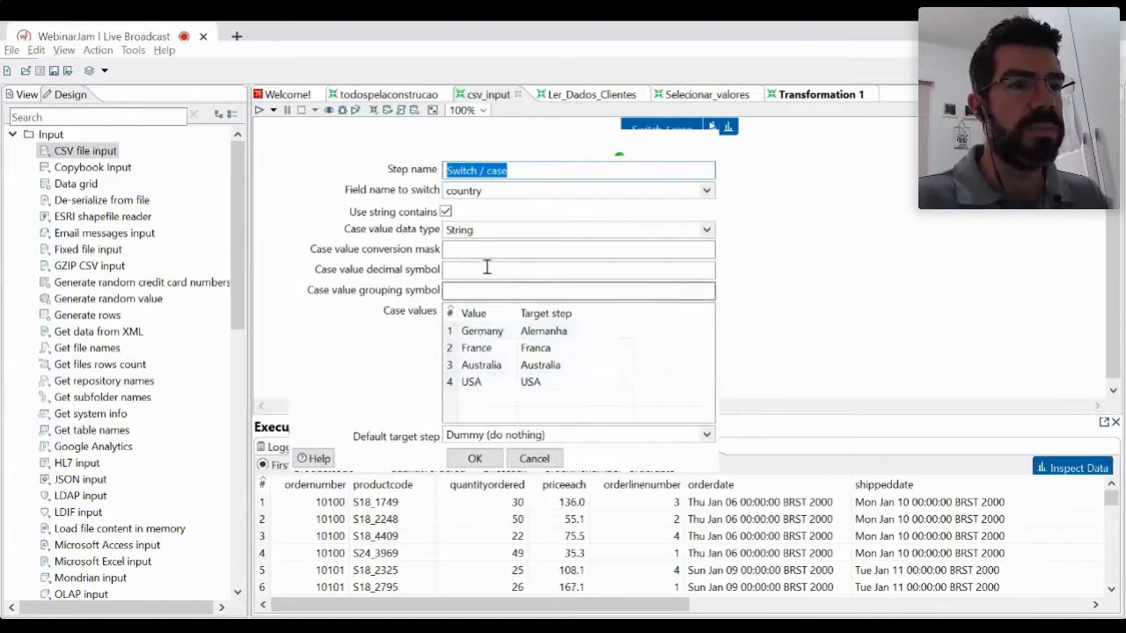
key(Tab)
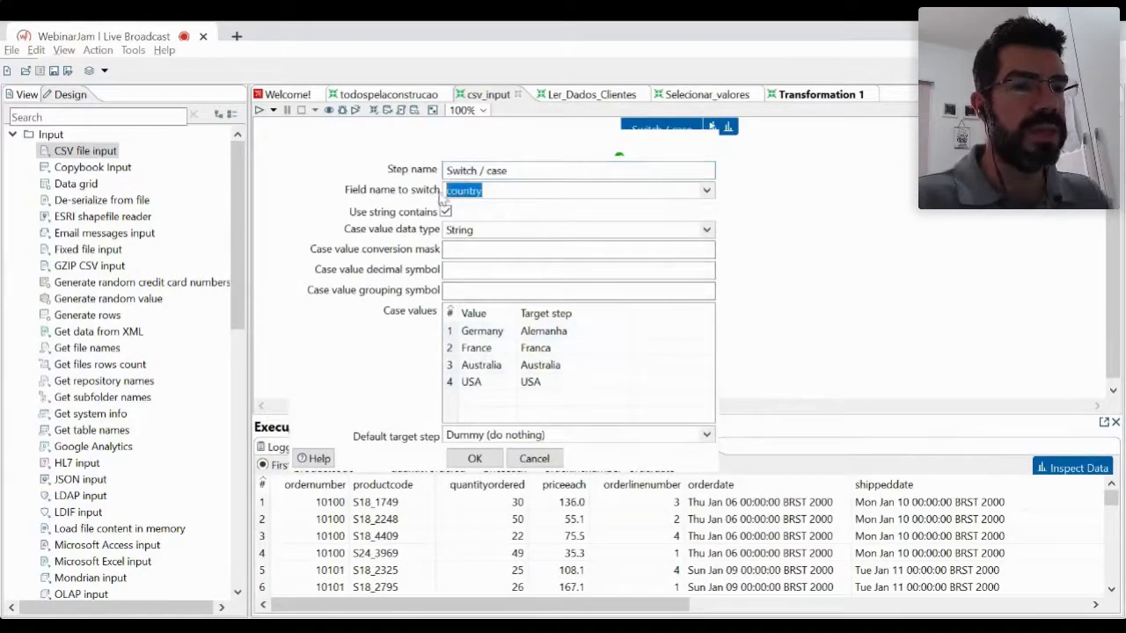
click(872, 605)
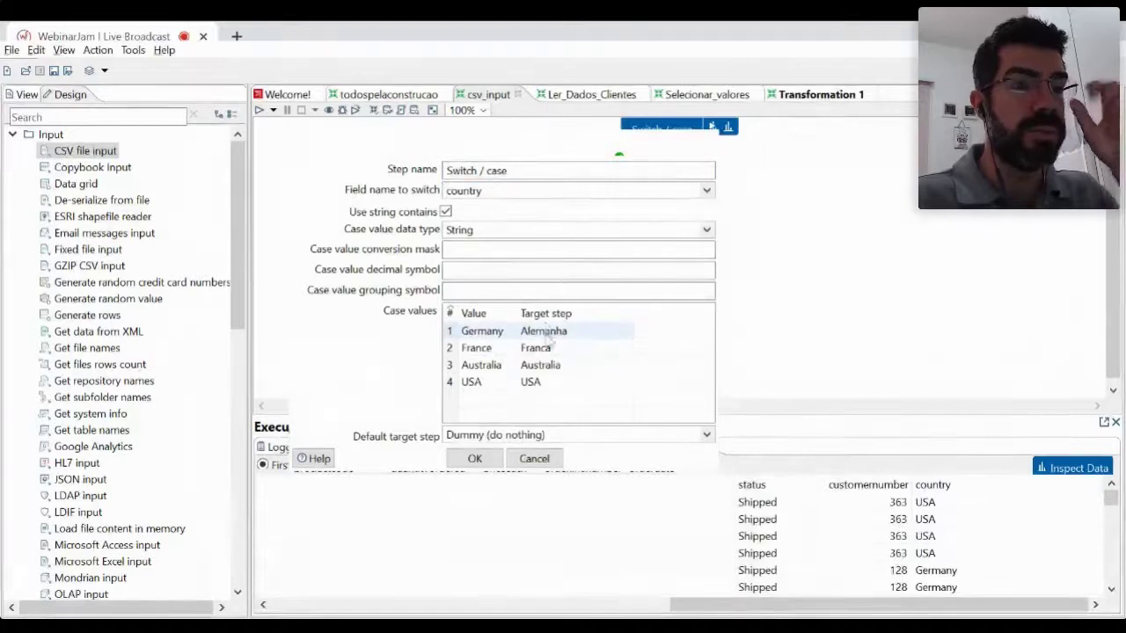
click(474, 458)
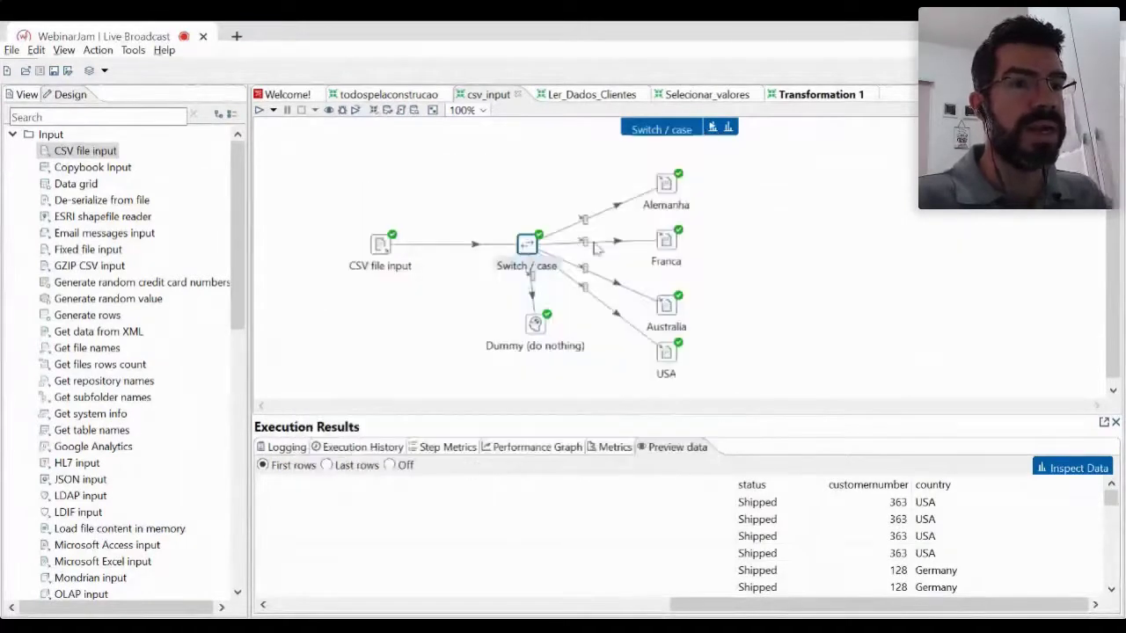
Compare the preview data of the Alemanha output with the Switch / case rows, including their country column.
click(670, 191)
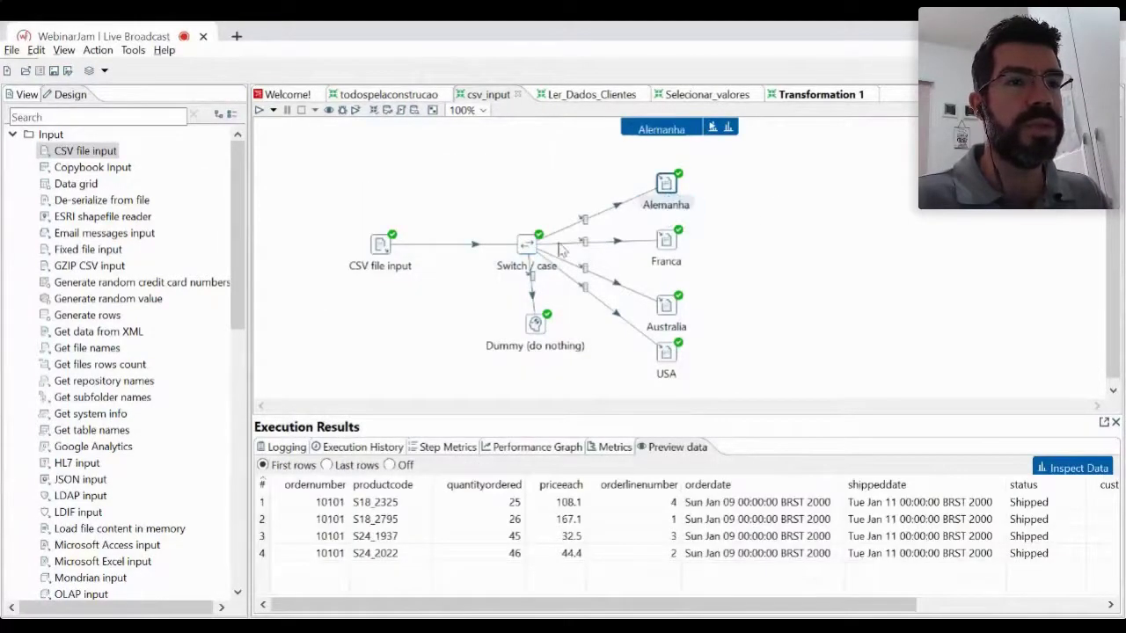
click(530, 249)
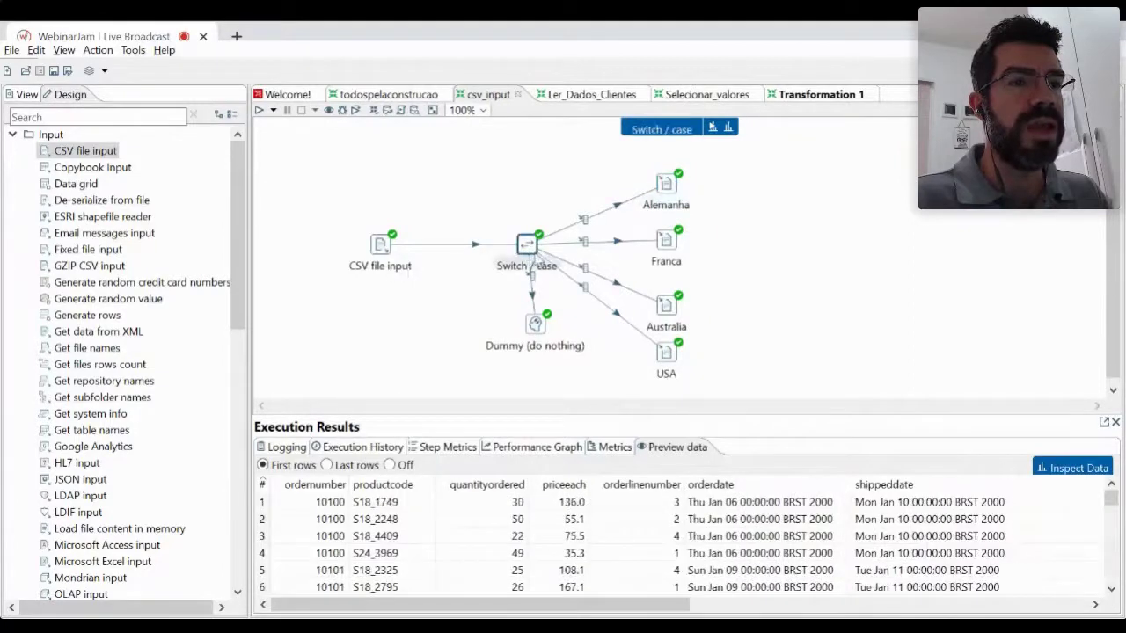
click(857, 604)
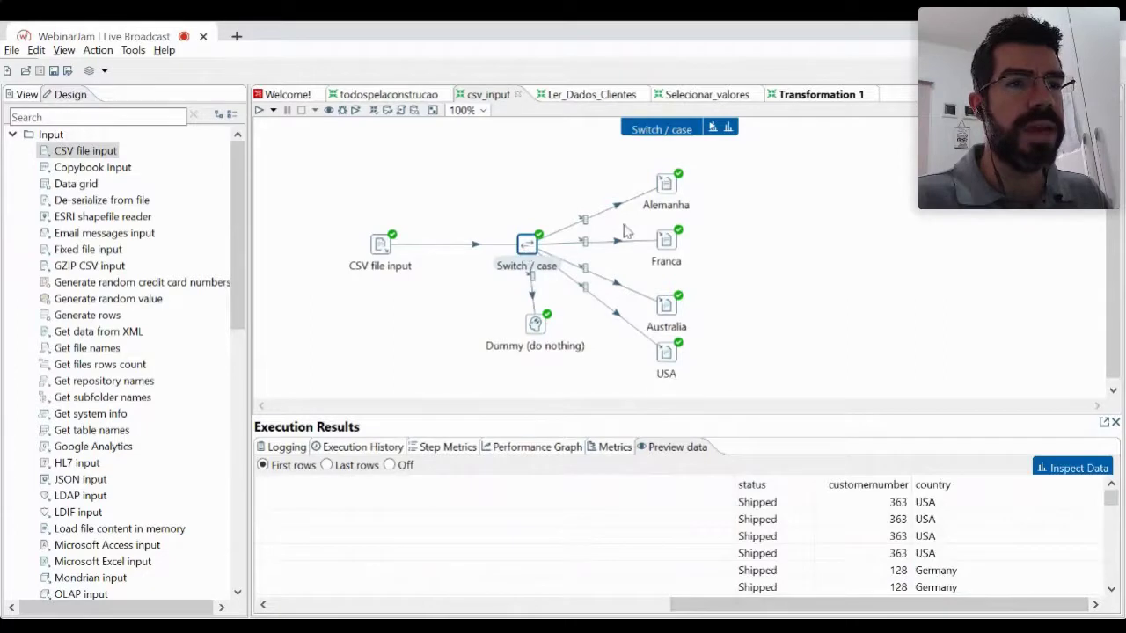
Inspect the Alemanha output step's filename and extension settings, leaving them as they are.
click(667, 185)
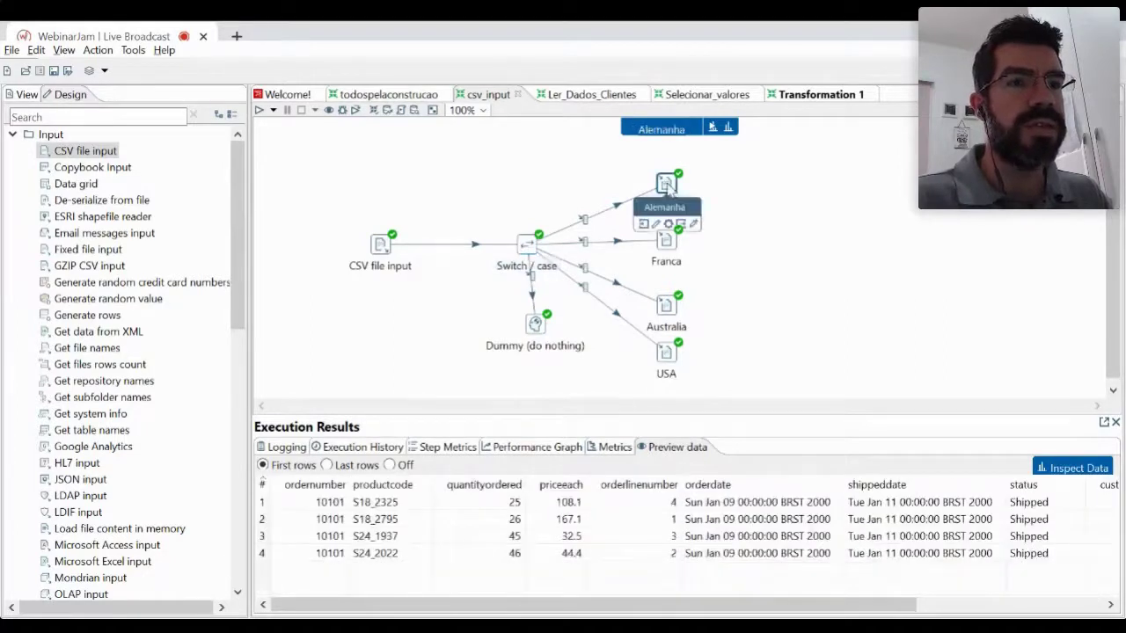
double_click(667, 185)
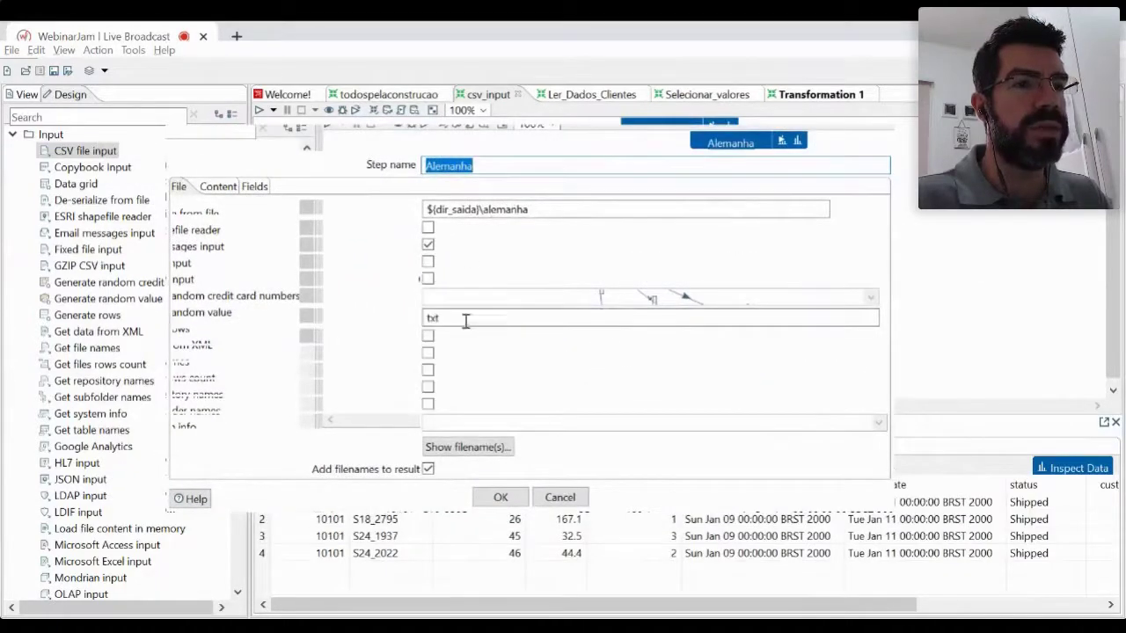
click(877, 141)
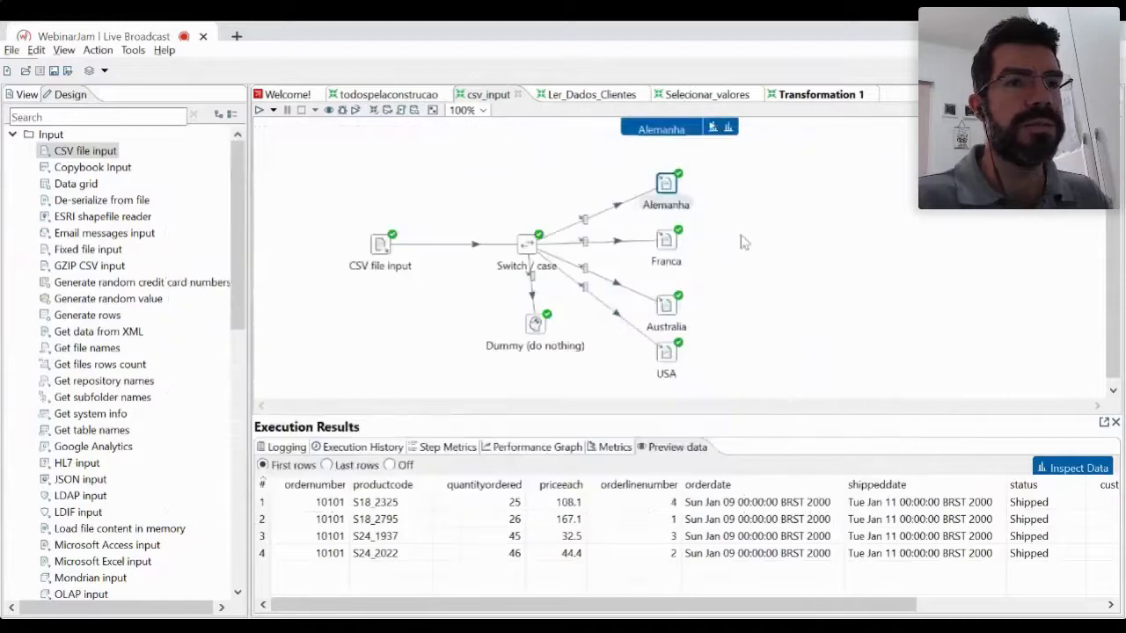
Run the csv_input transformation with the Pentaho local configuration and show the Alemanha output's preview data.
click(259, 112)
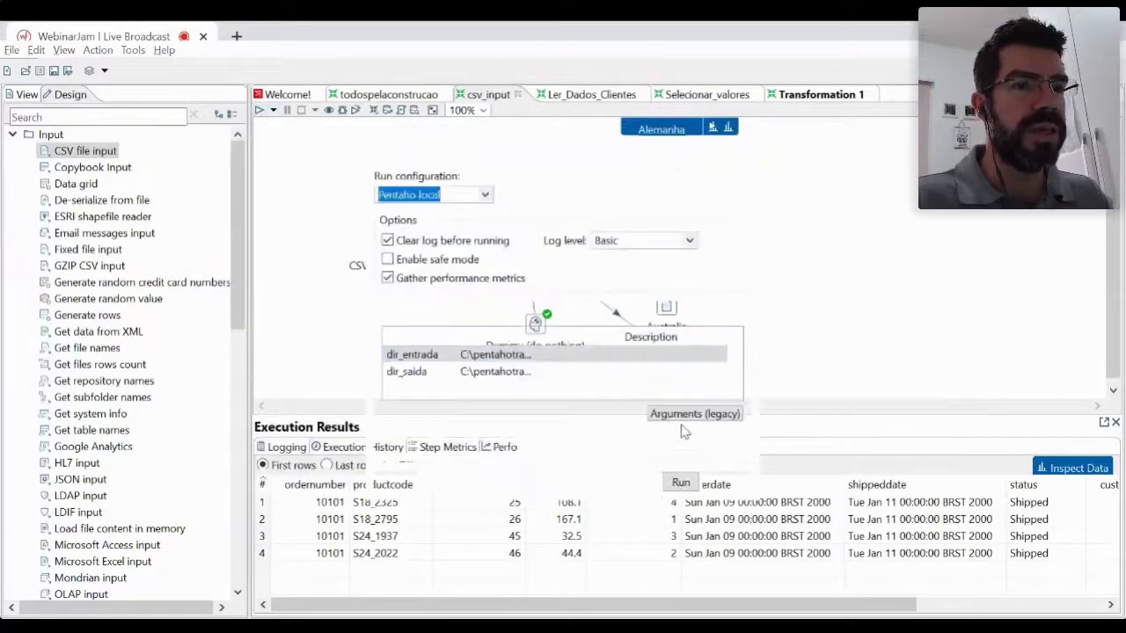
click(681, 483)
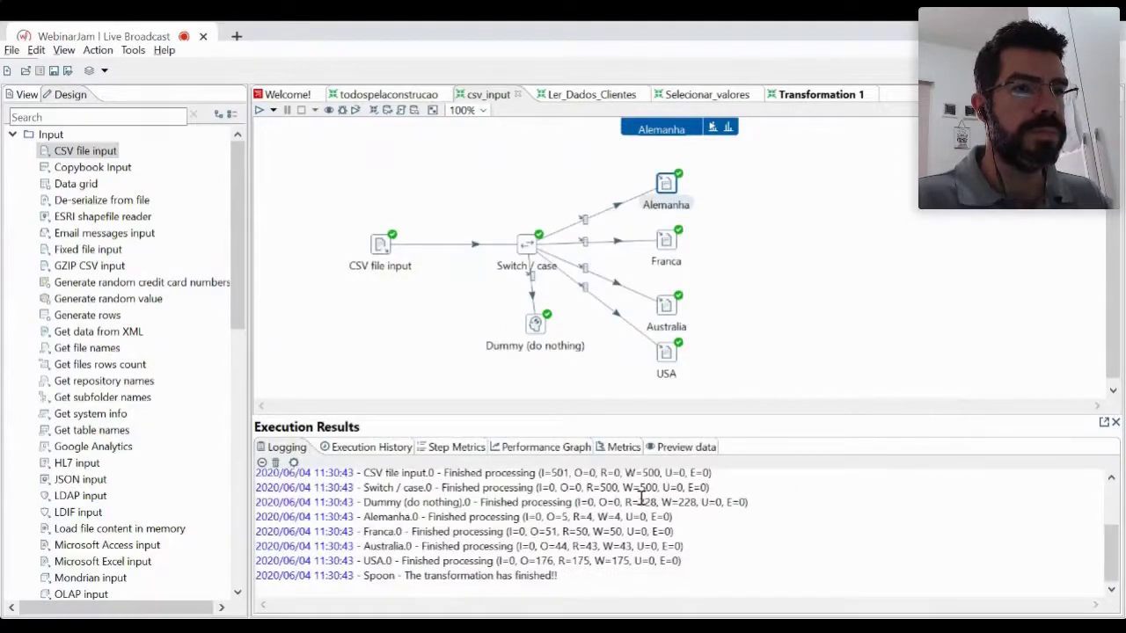
click(684, 448)
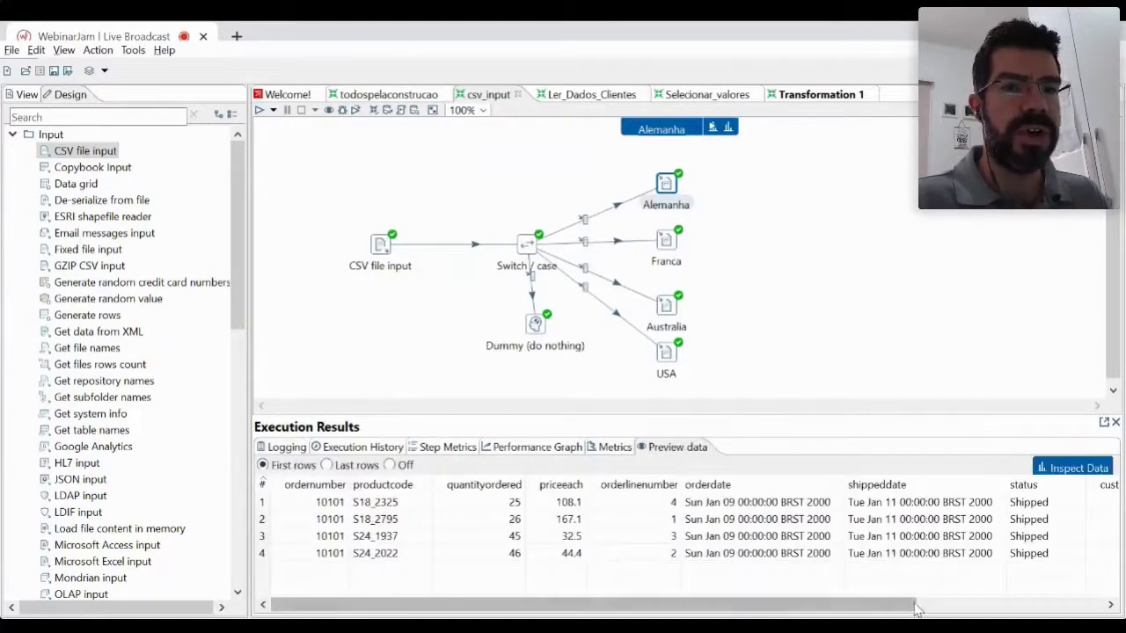
drag(880, 605, 910, 605)
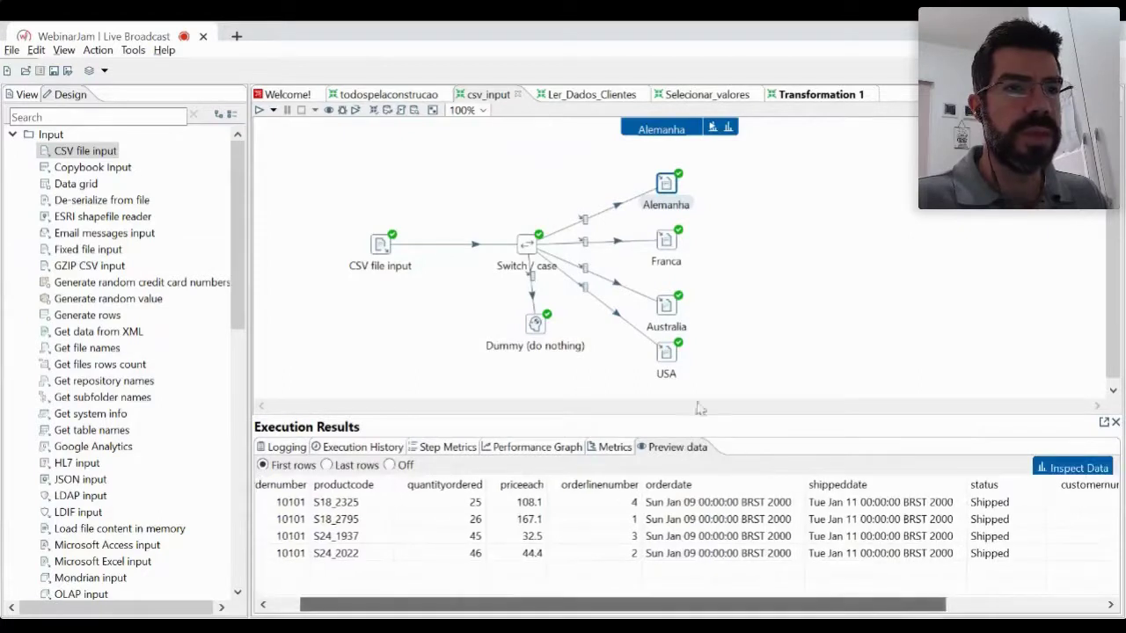
Examine the country values in the CSV file input's preview rows.
click(385, 248)
click(850, 606)
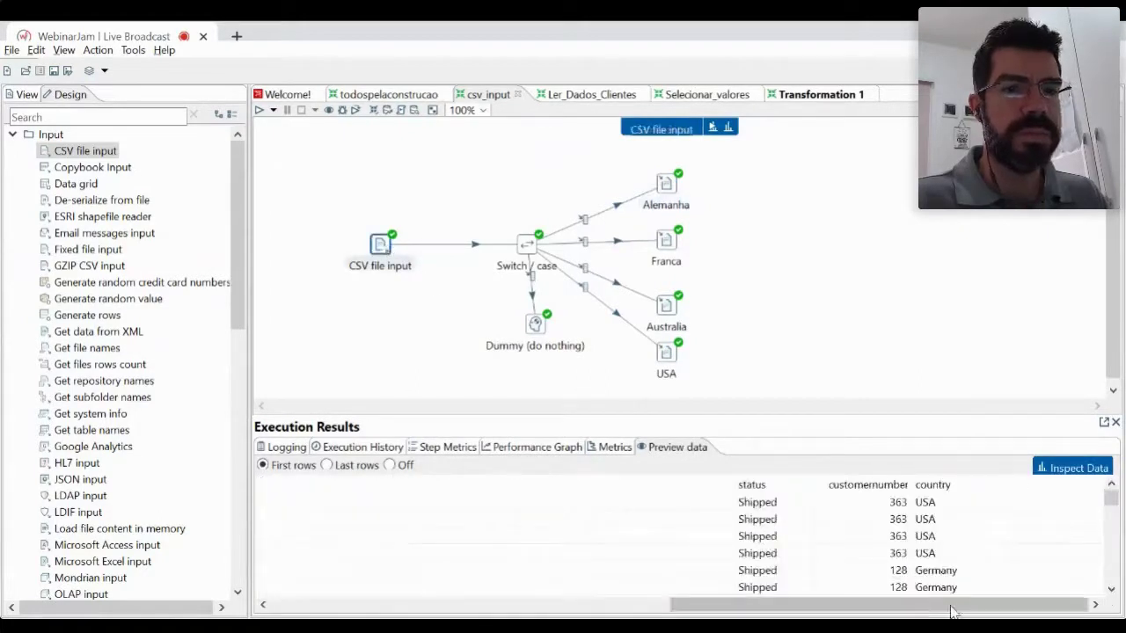
scroll(968, 569, down, 3)
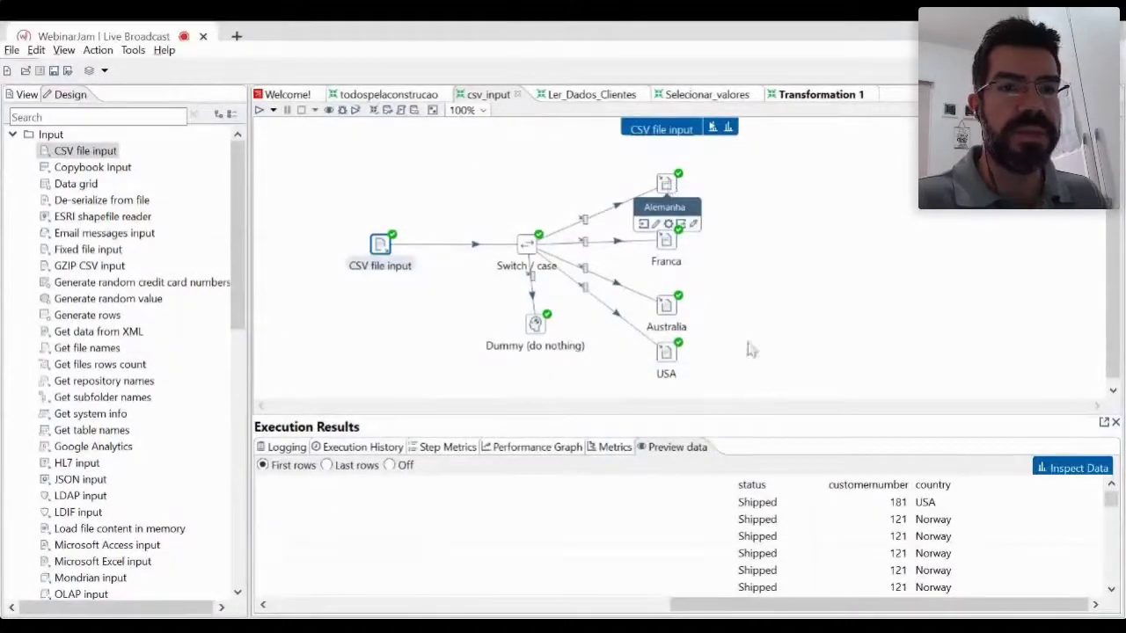
scroll(972, 530, down, 5)
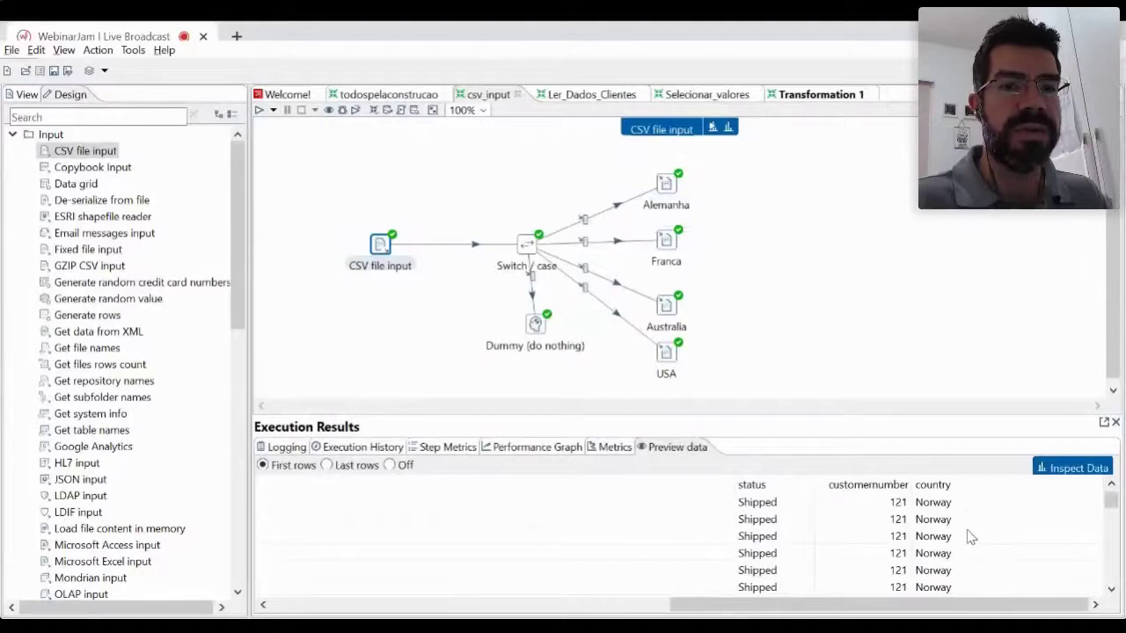
scroll(965, 549, down, 1)
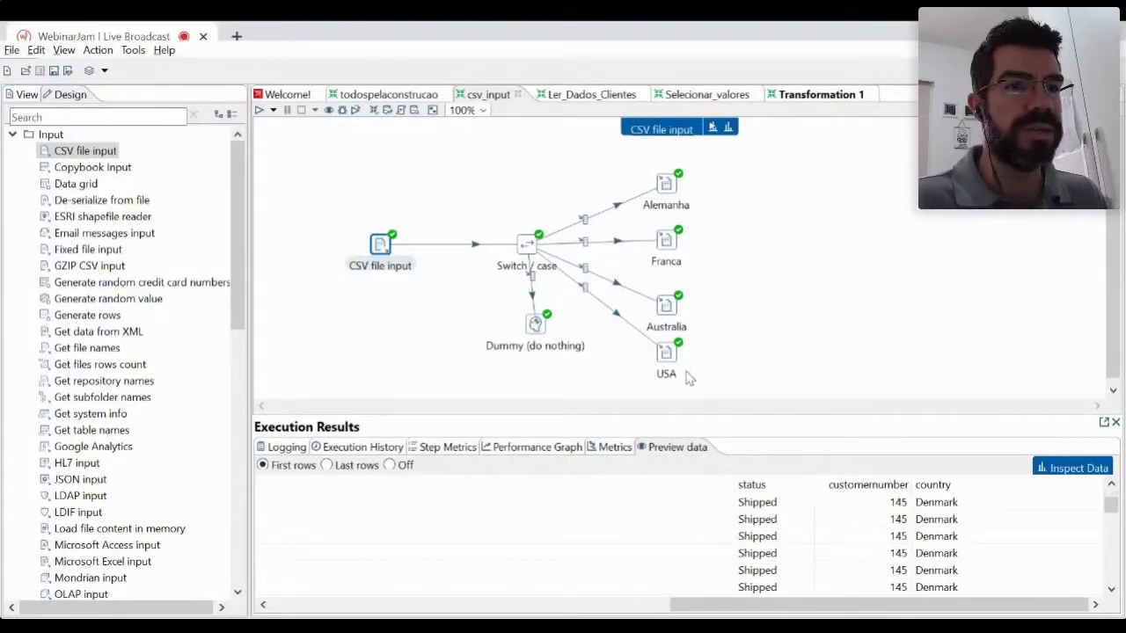
Check the country column in the preview data of the Alemanha, Franca and Australia outputs.
click(665, 188)
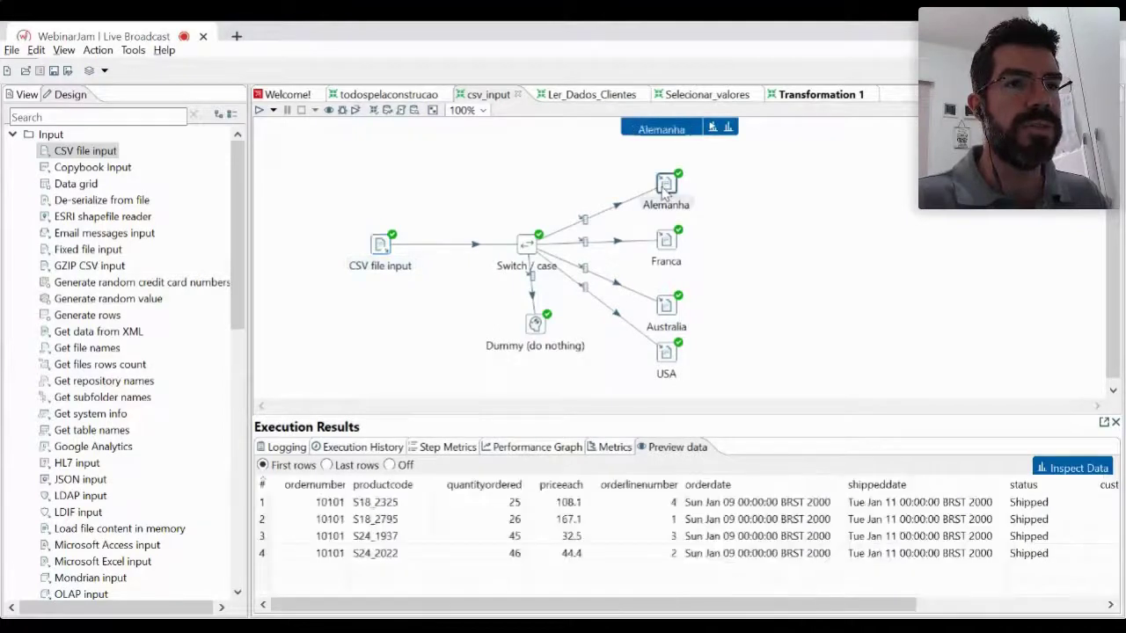
drag(853, 605, 1045, 605)
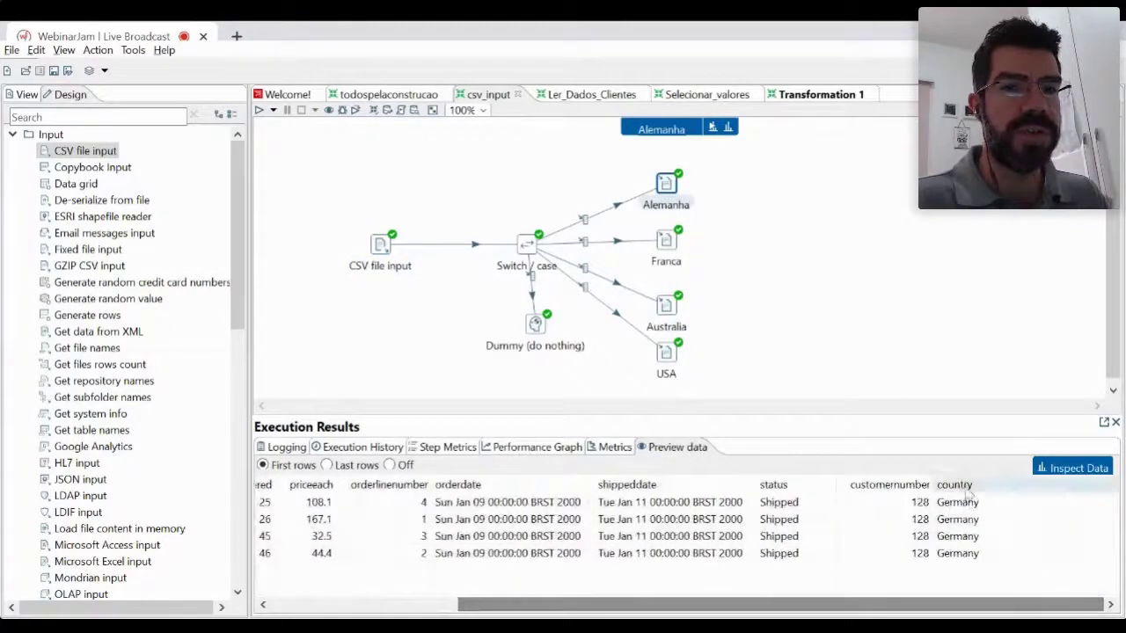
click(665, 243)
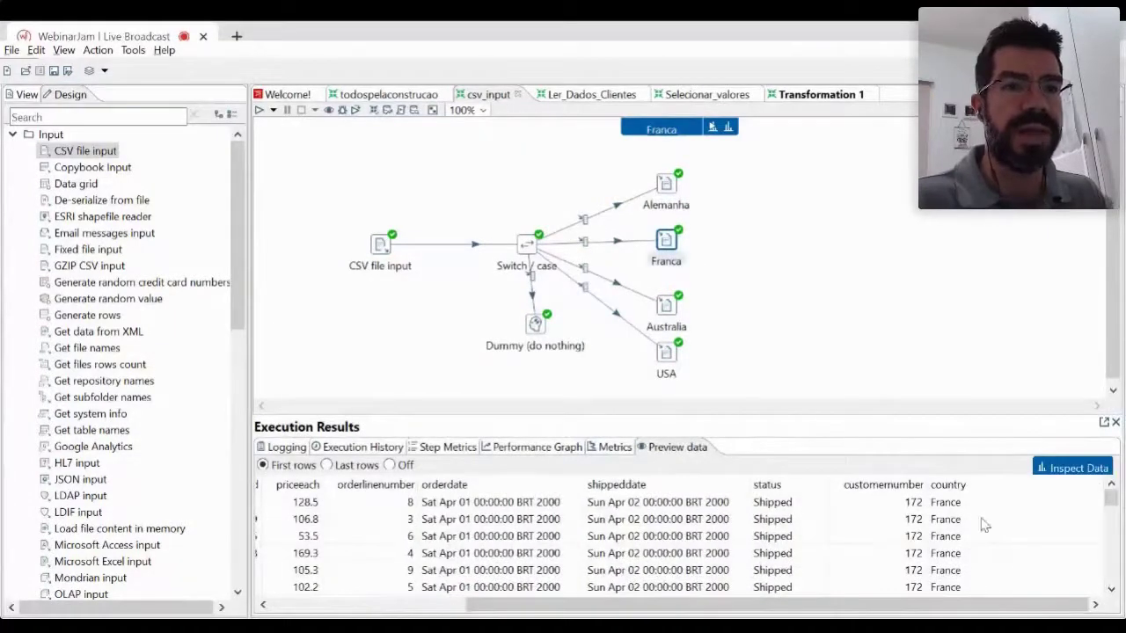
click(668, 310)
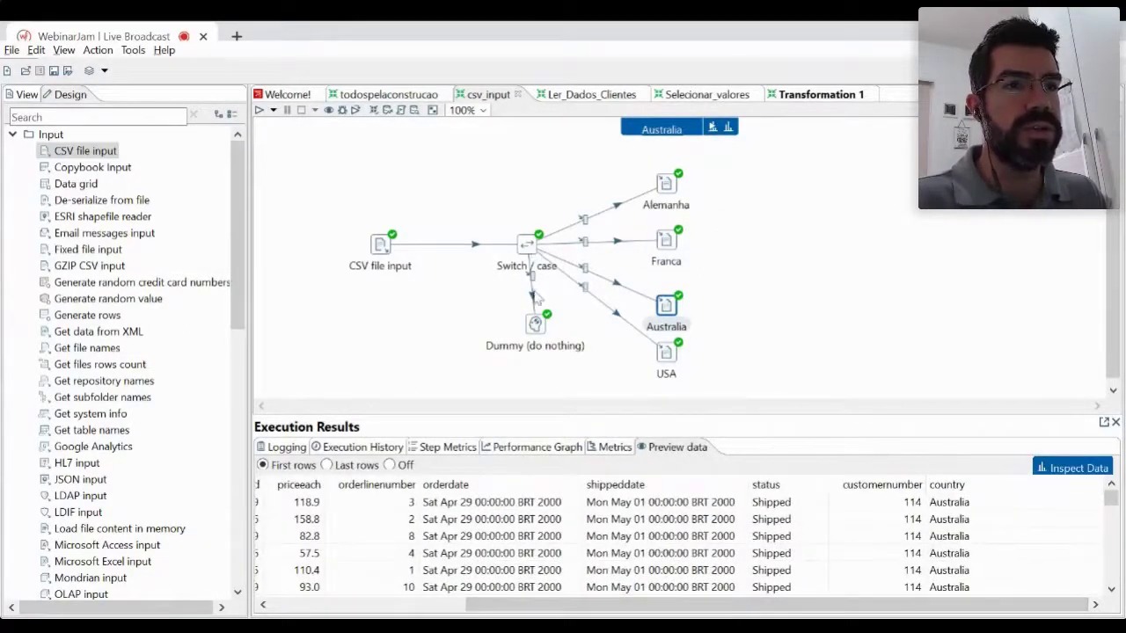
Check the country column in the preview data of the Dummy (do nothing) step.
click(537, 330)
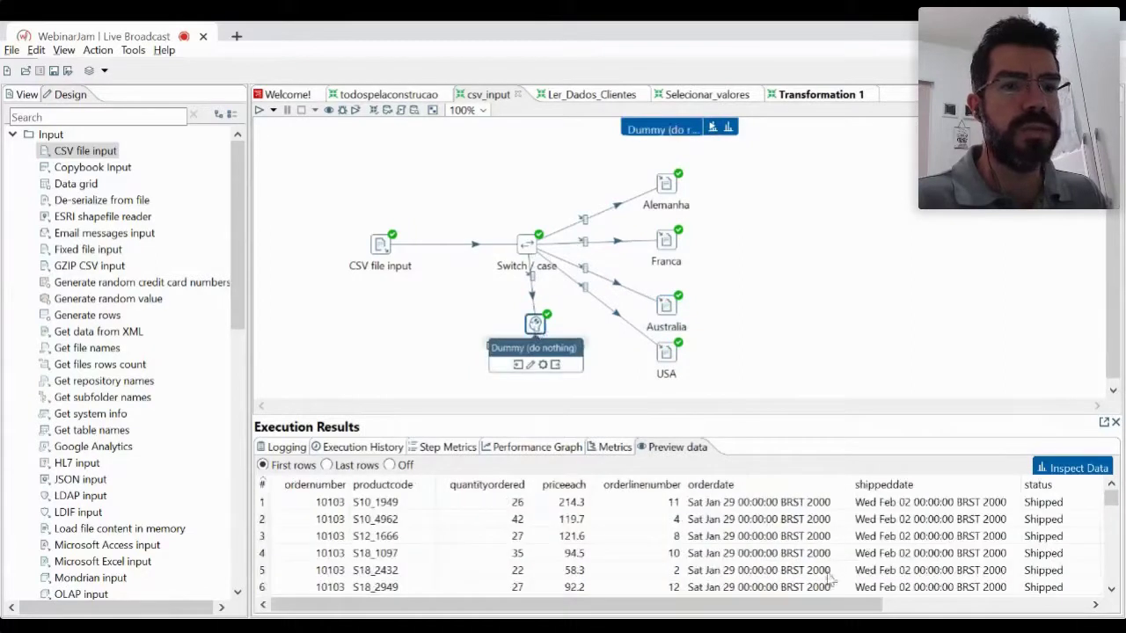
drag(830, 612, 1035, 612)
mouse_move(1110, 500)
mouse_down()
mouse_move(1111, 565)
mouse_move(1111, 498)
mouse_up()
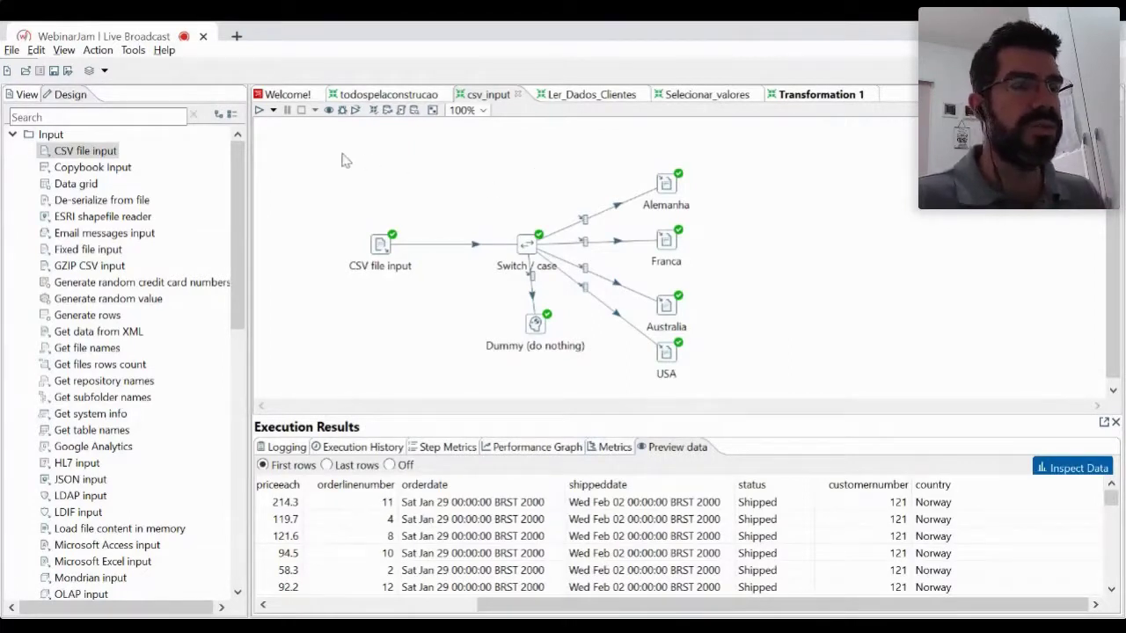
Switch to the todospelaconstrucao transformation and open the Text file input step's settings.
click(411, 95)
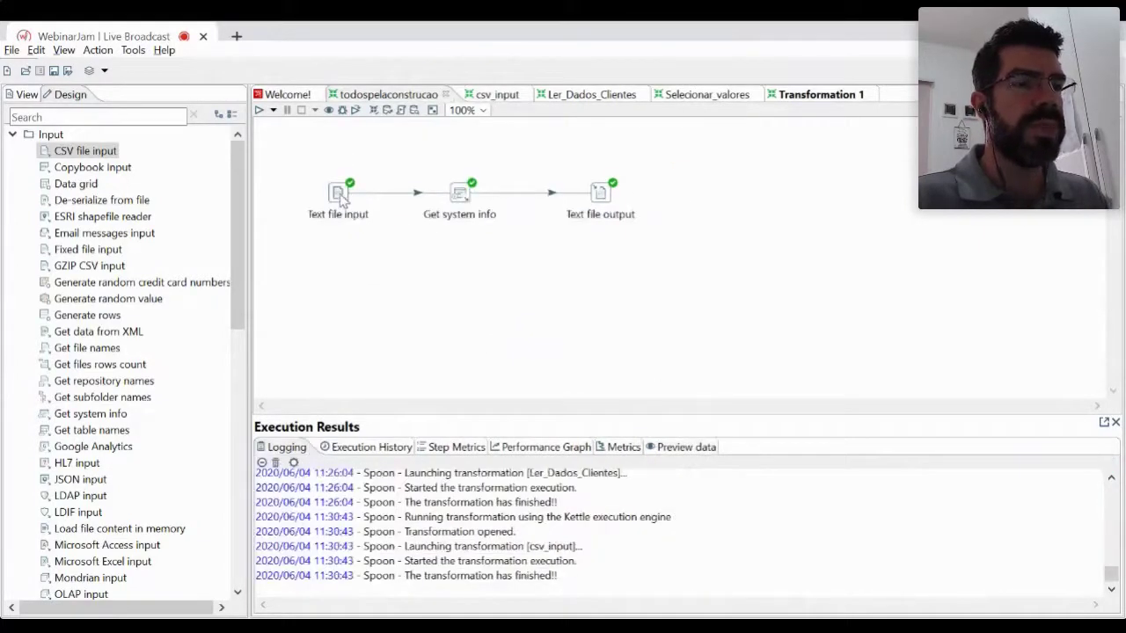
mouse_move(343, 199)
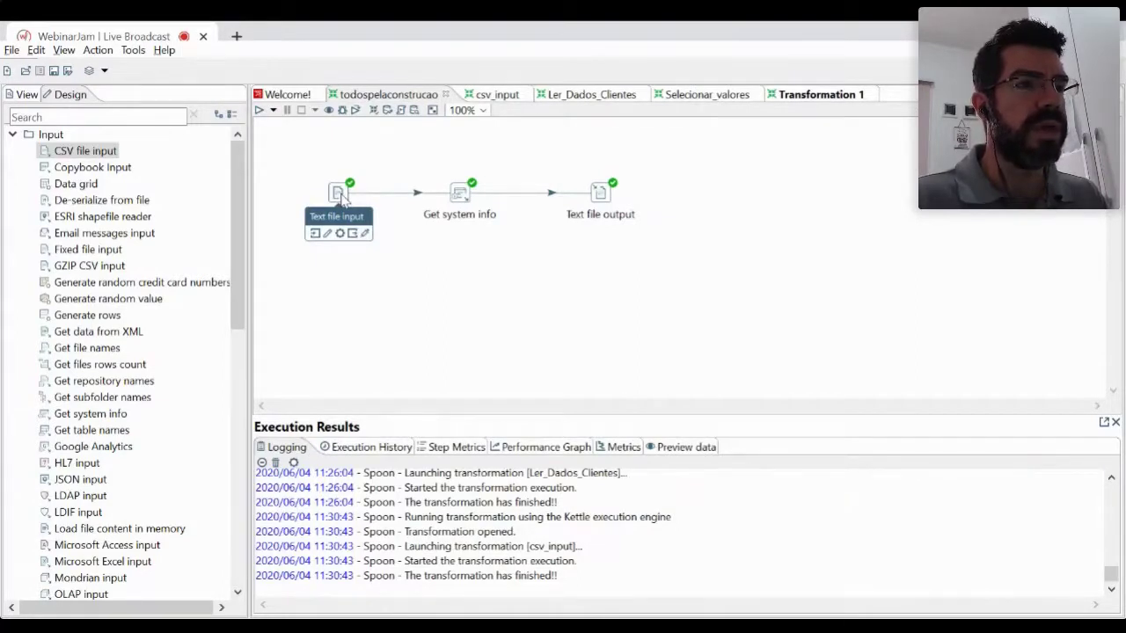
double_click(339, 196)
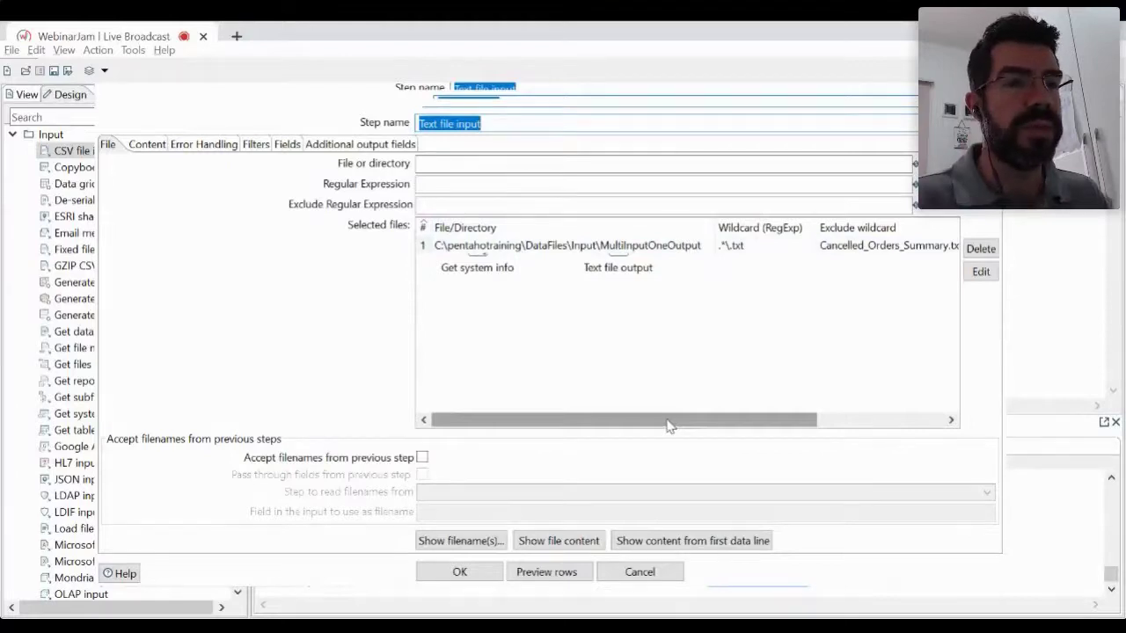
Review the directory, wildcard, exclude wildcard, required and subfolder settings of the Text file input's selected files entry.
drag(667, 425, 794, 422)
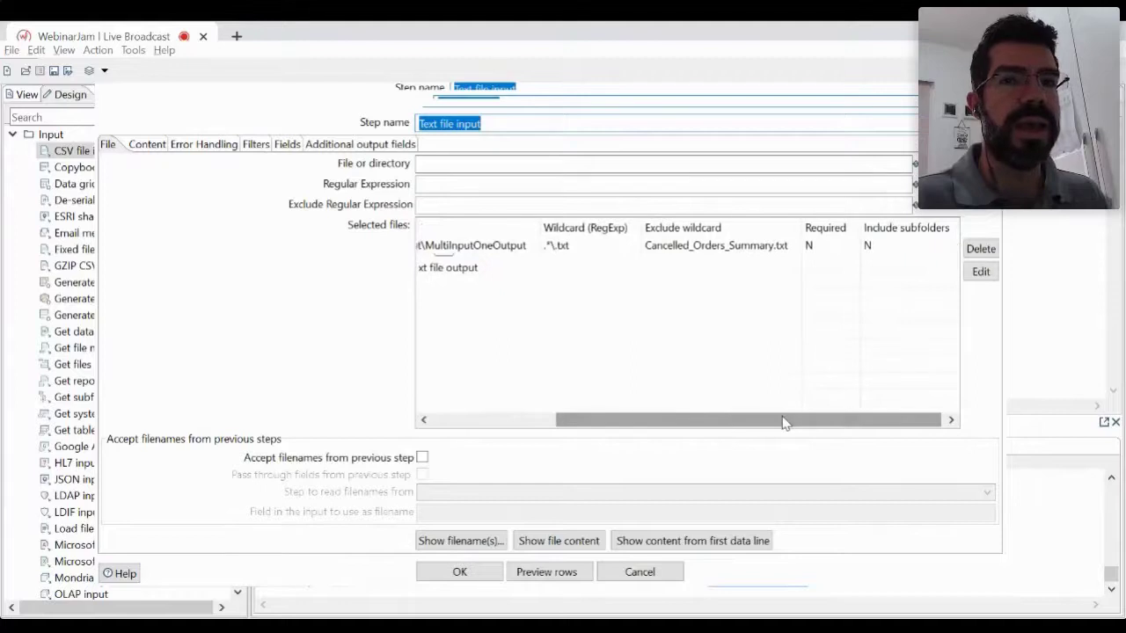
drag(783, 422, 648, 399)
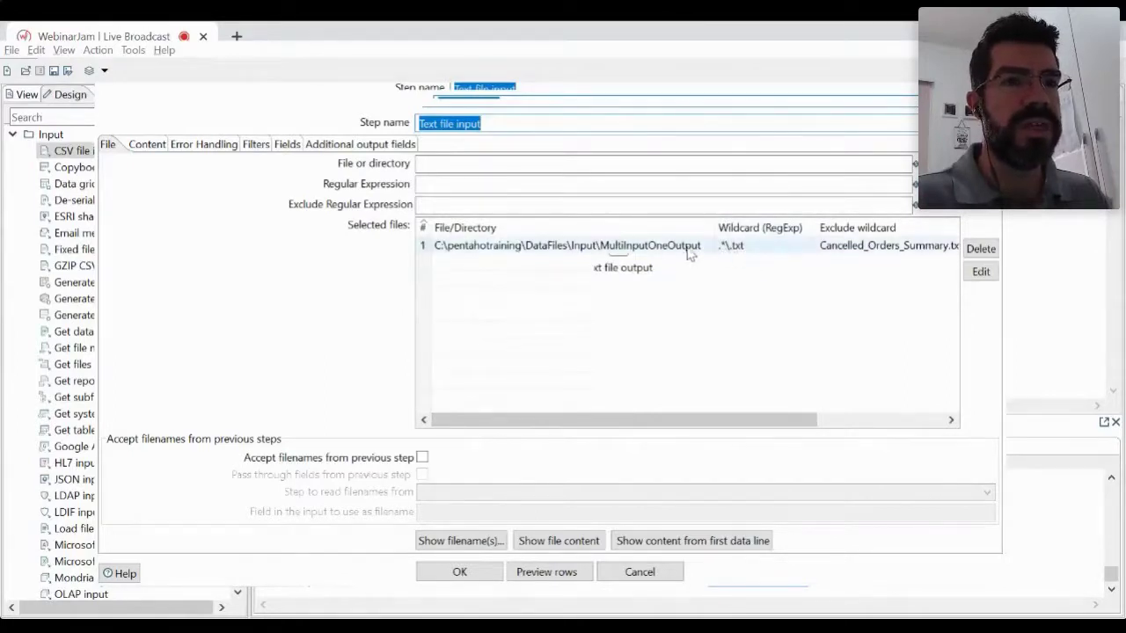
drag(684, 422, 822, 421)
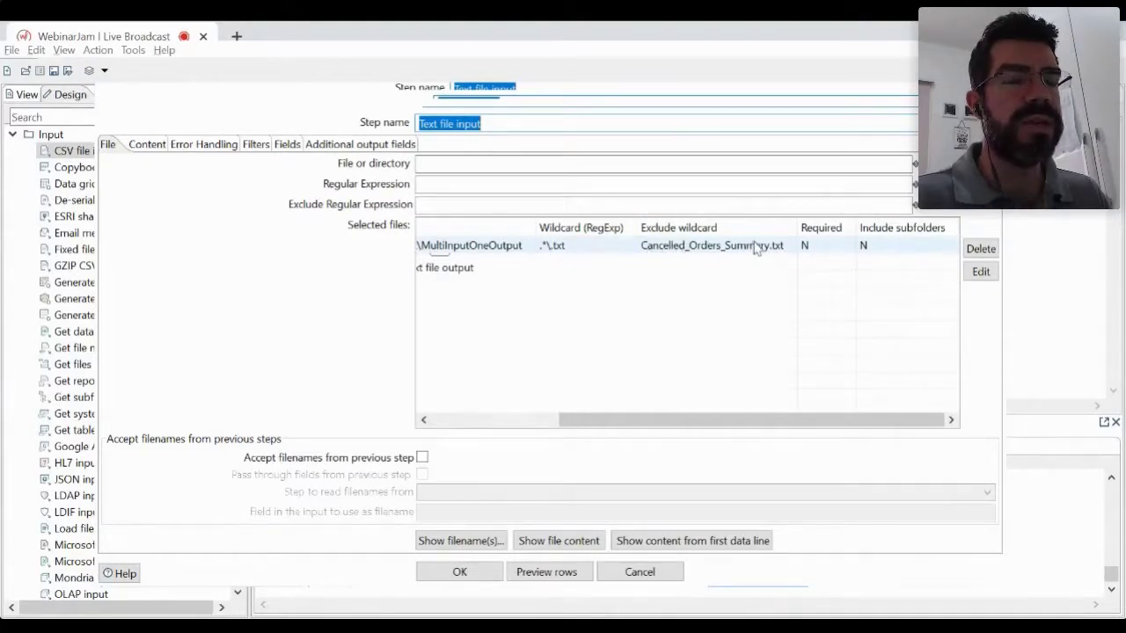
drag(657, 429, 529, 424)
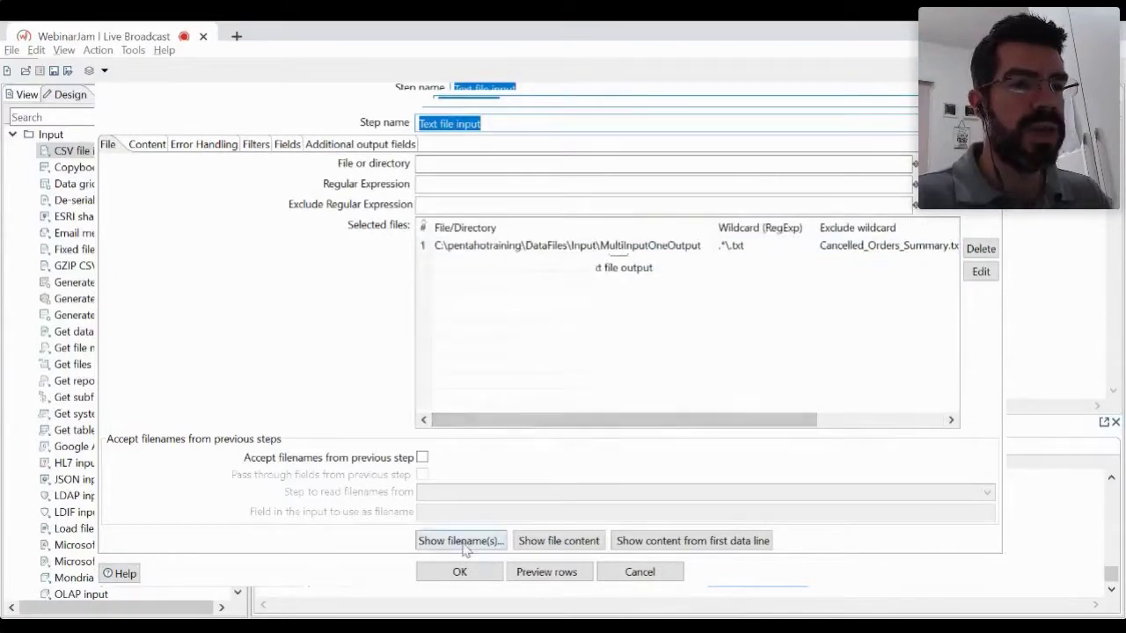
Show the list of files matched by the Text file input, and close the step's settings.
click(463, 546)
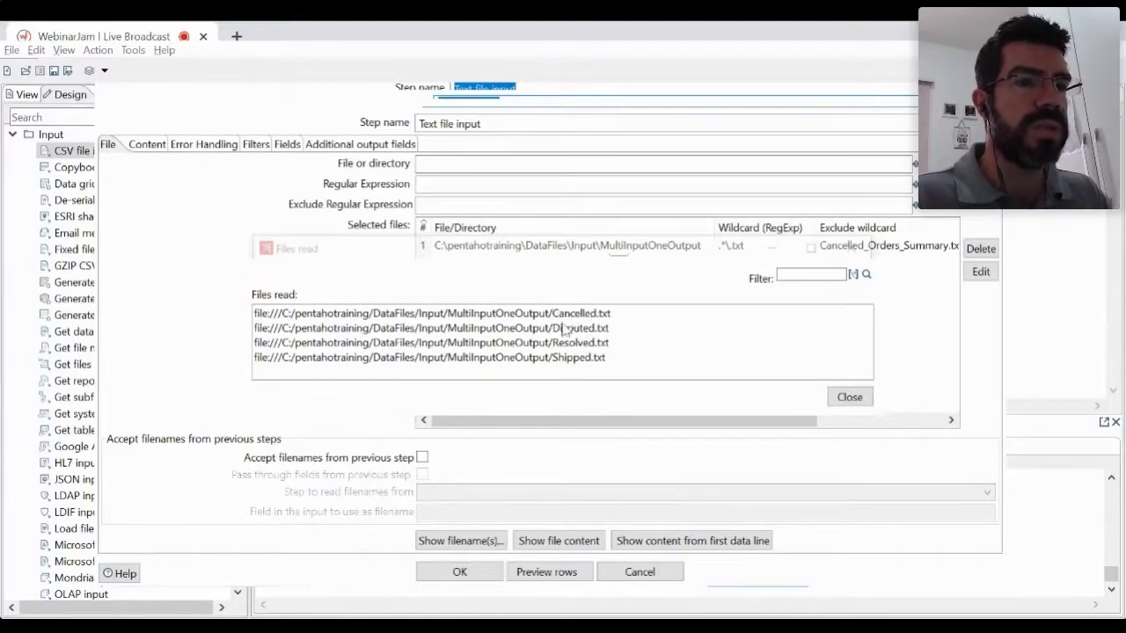
click(850, 396)
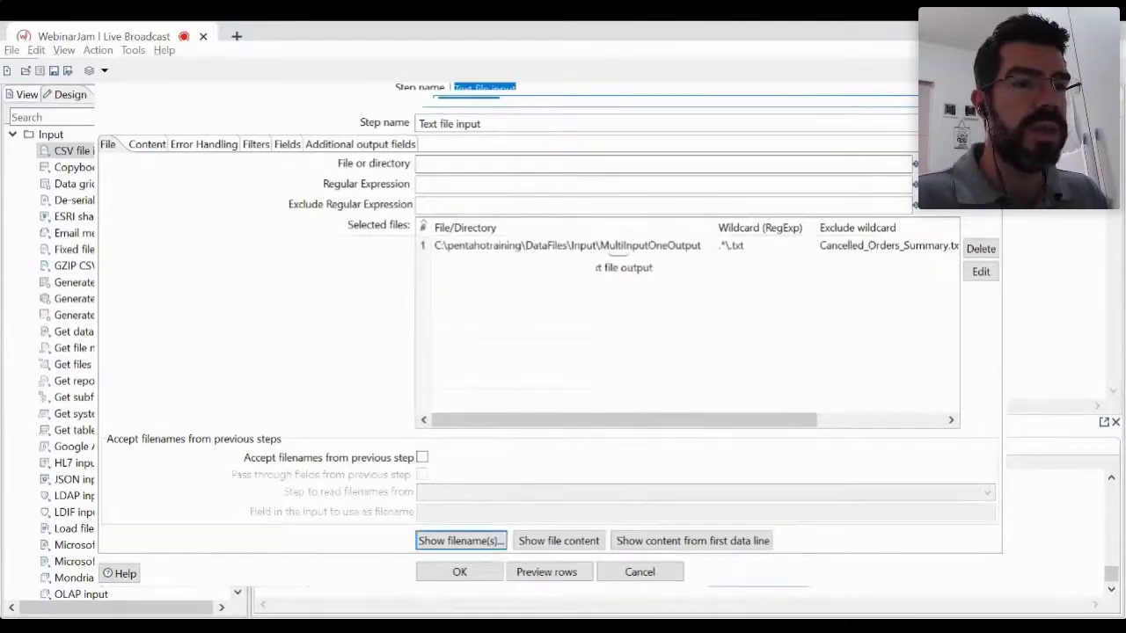
click(459, 571)
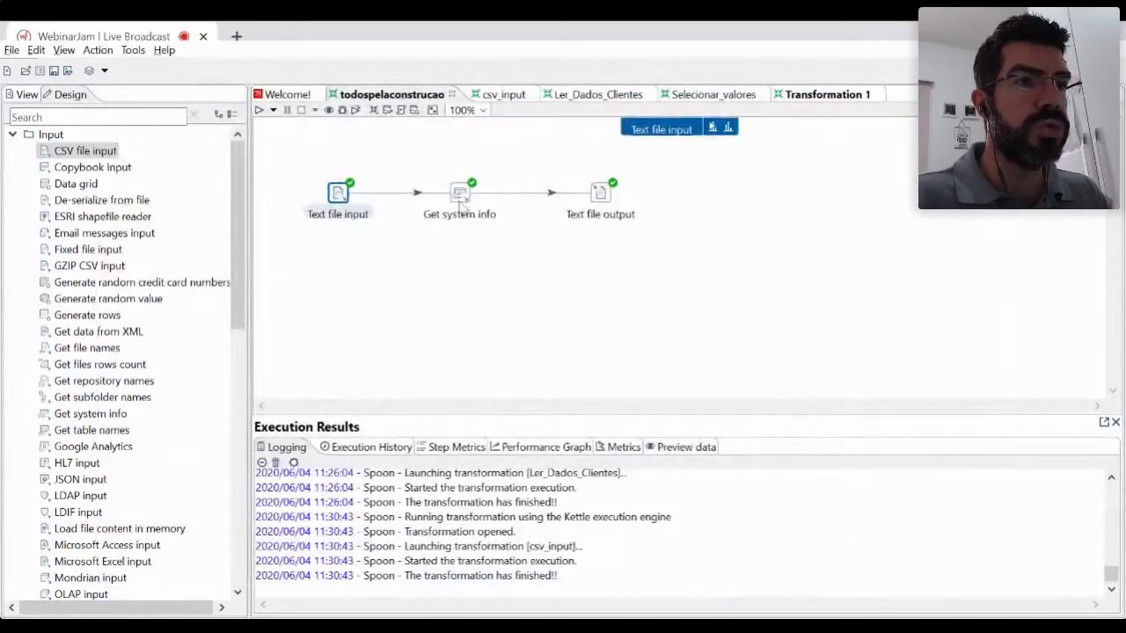
Run the todospelaconstrucao transformation with the Pentaho local configuration and show the preview data of the Get system info step.
click(258, 110)
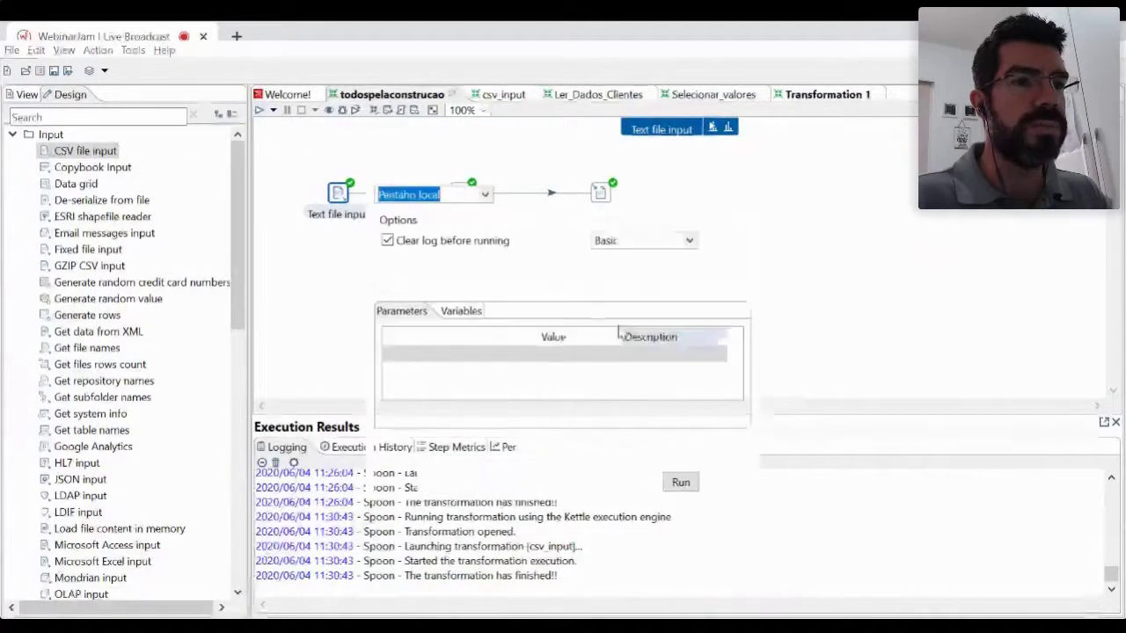
key(Return)
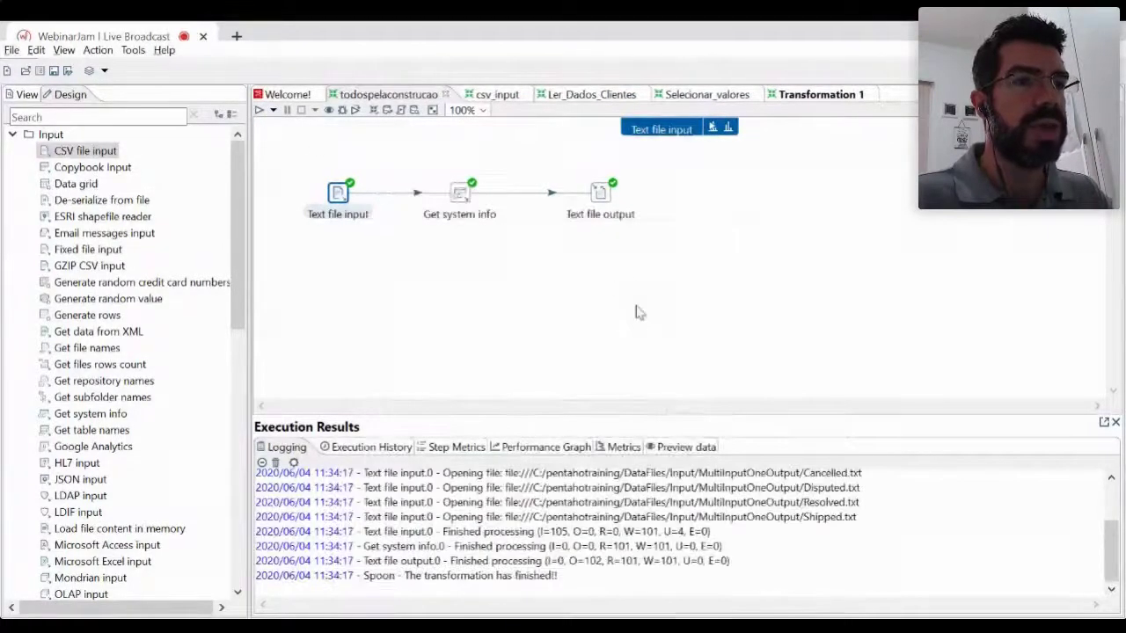
click(460, 199)
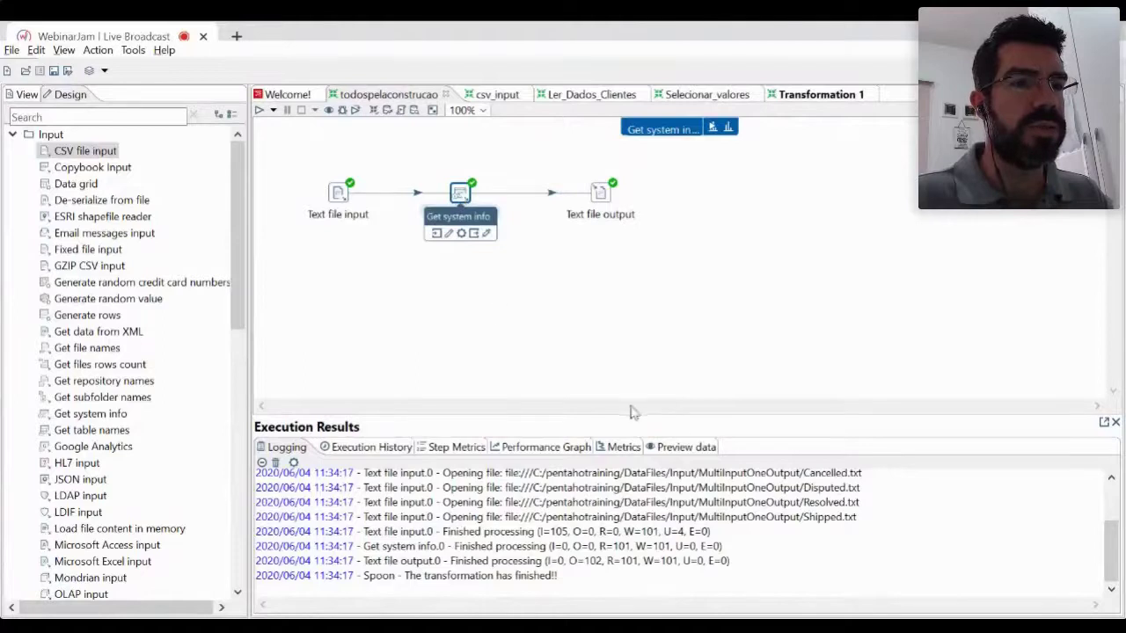
click(679, 446)
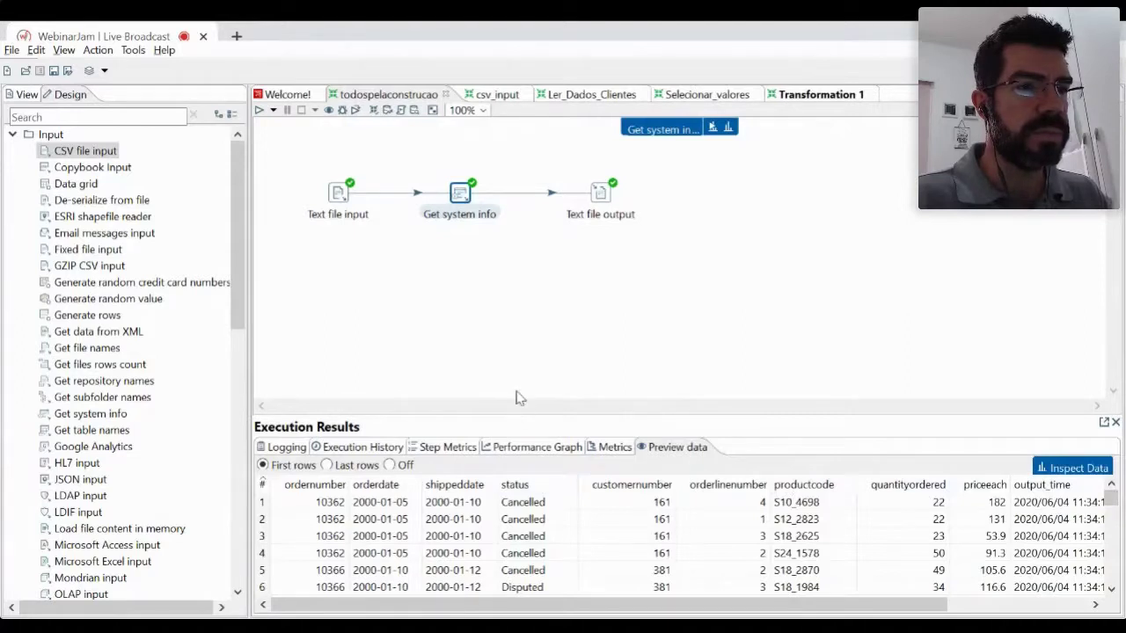
Enlarge the execution results and examine the preview rows of Get system info, including output_time and modified_time, and of Text file output.
drag(510, 418, 527, 247)
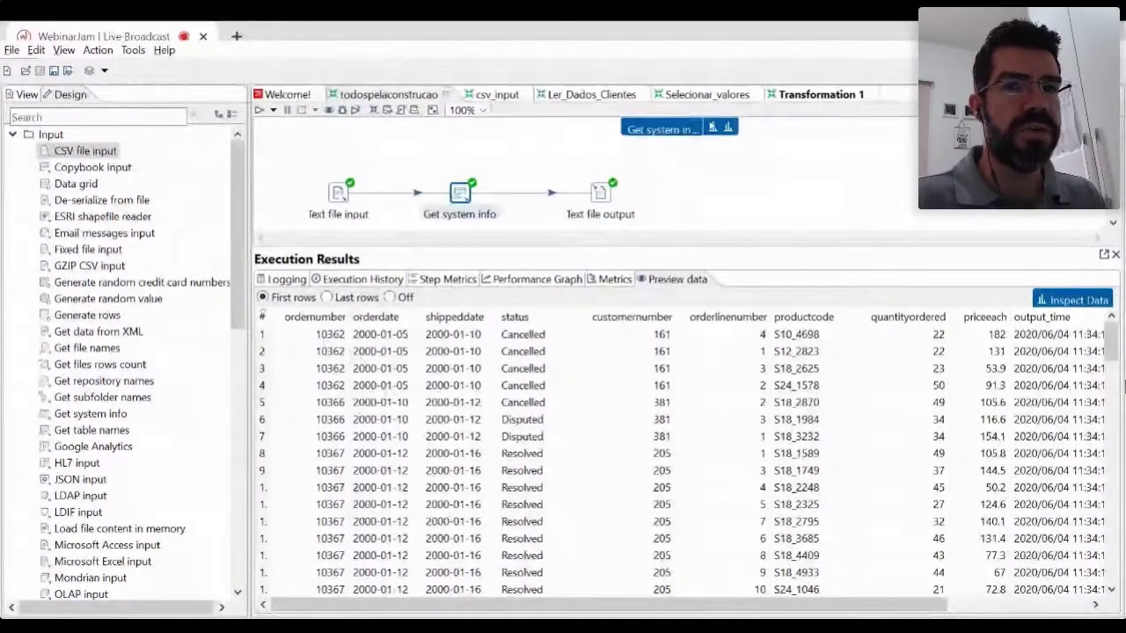
mouse_move(1110, 345)
mouse_down()
mouse_move(1109, 551)
mouse_move(1110, 338)
mouse_up()
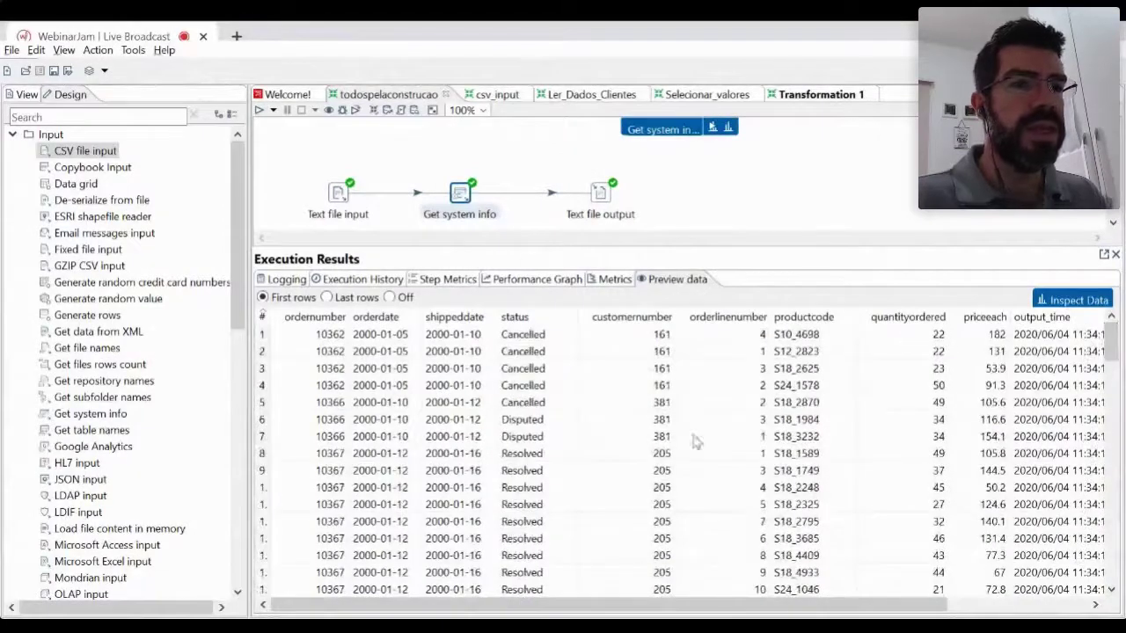
drag(807, 607, 949, 607)
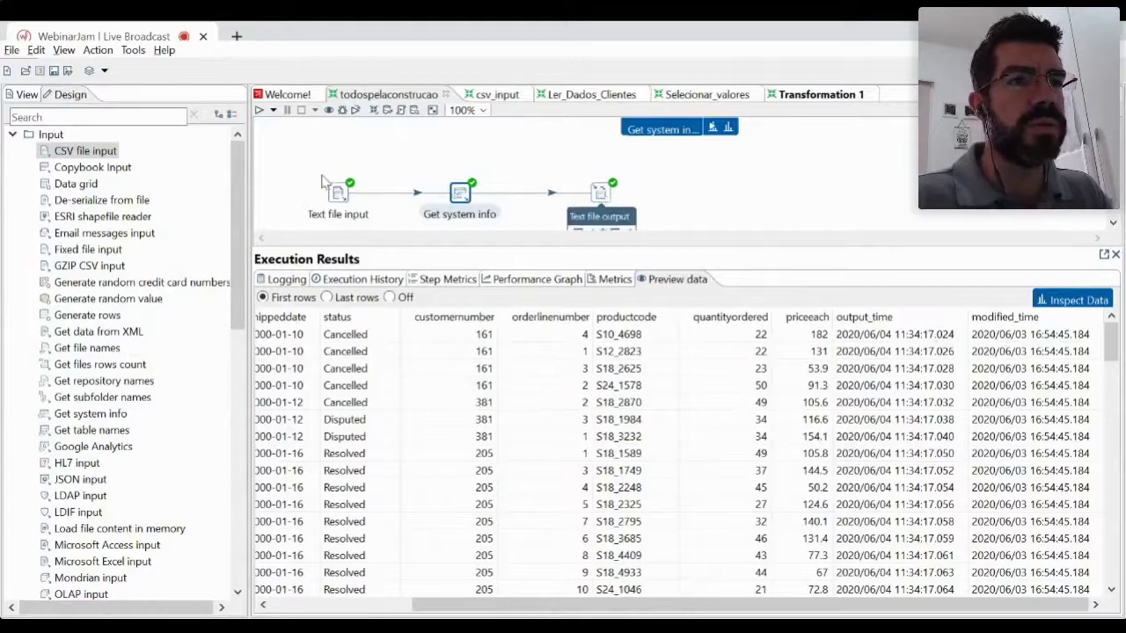
click(600, 199)
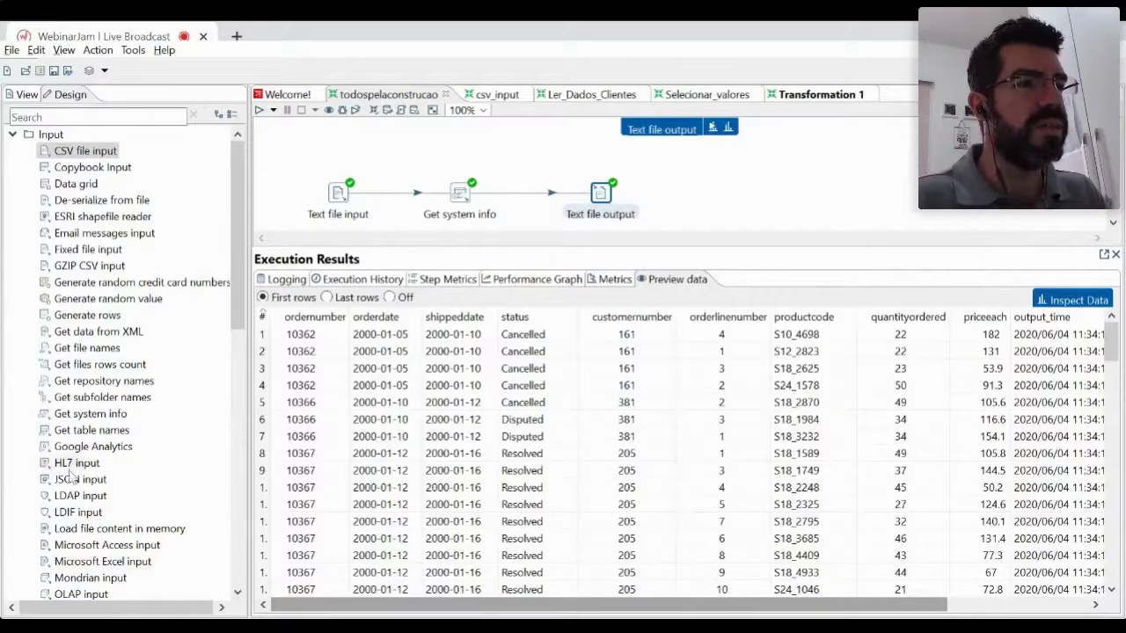
Browse the steps available in the Output, Transform and Utility categories of the design palette, and collapse the categories.
drag(240, 321, 183, 460)
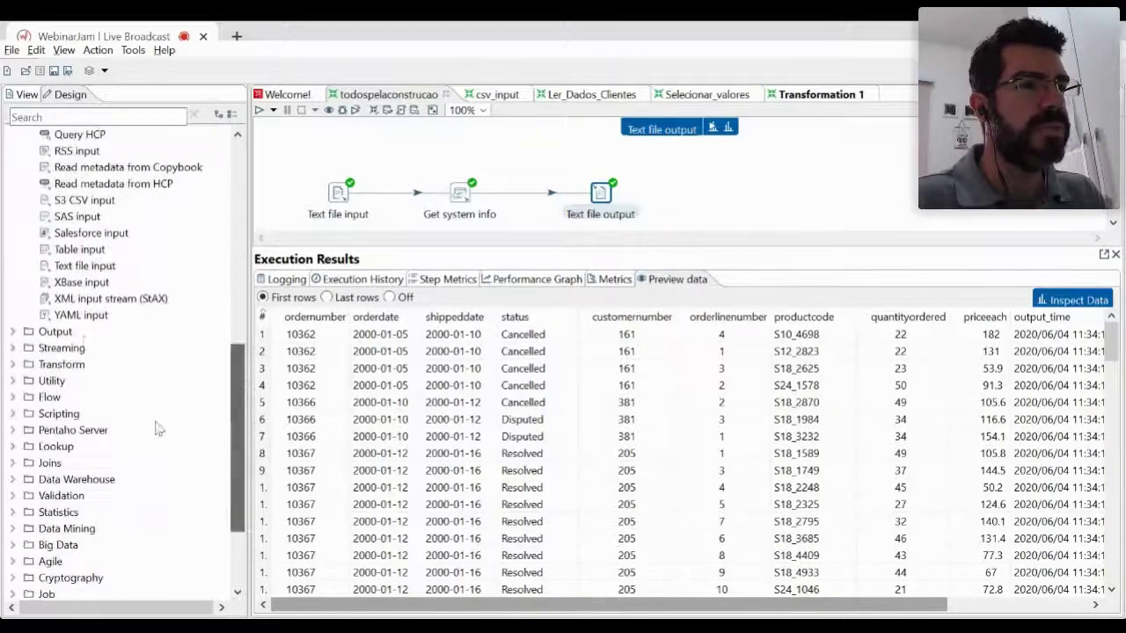
click(13, 332)
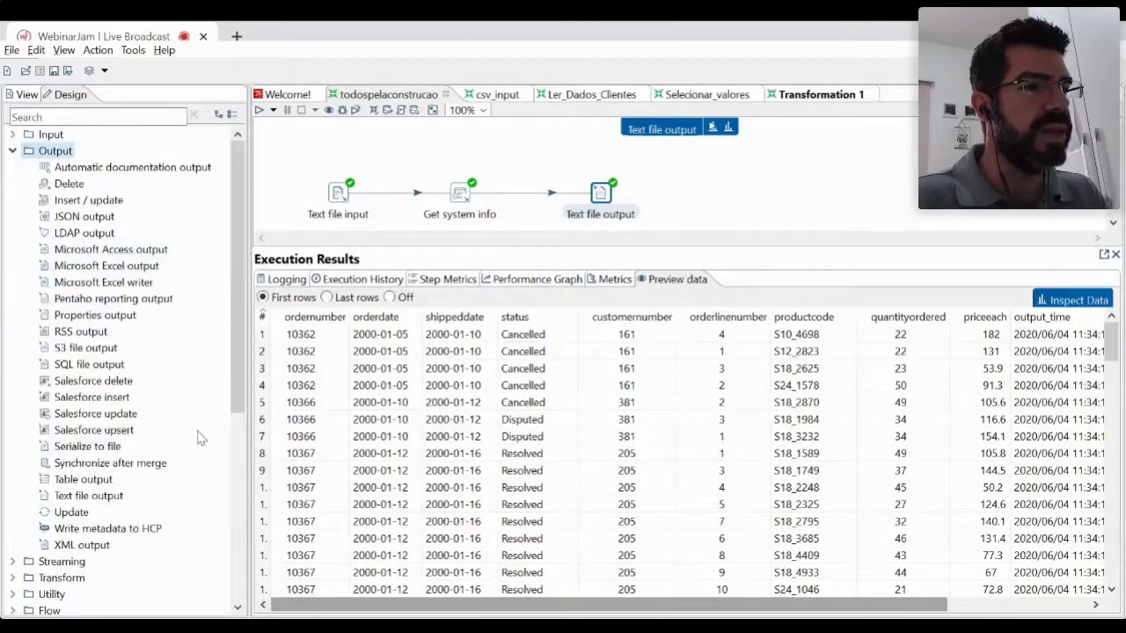
drag(230, 409, 237, 514)
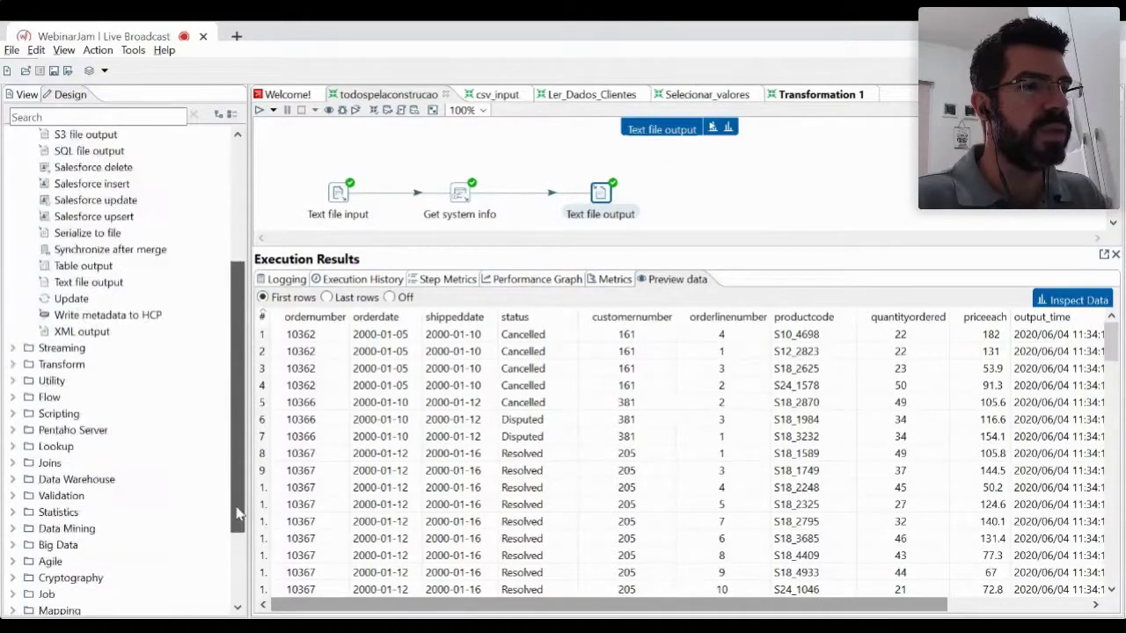
click(13, 364)
drag(236, 333, 236, 367)
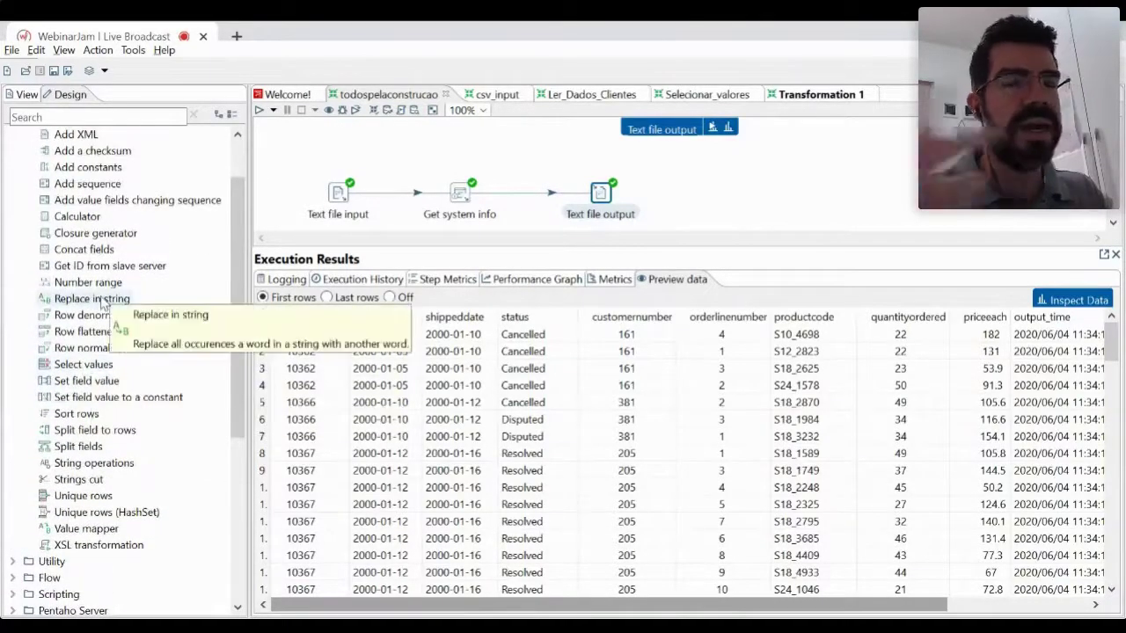
drag(237, 294, 254, 256)
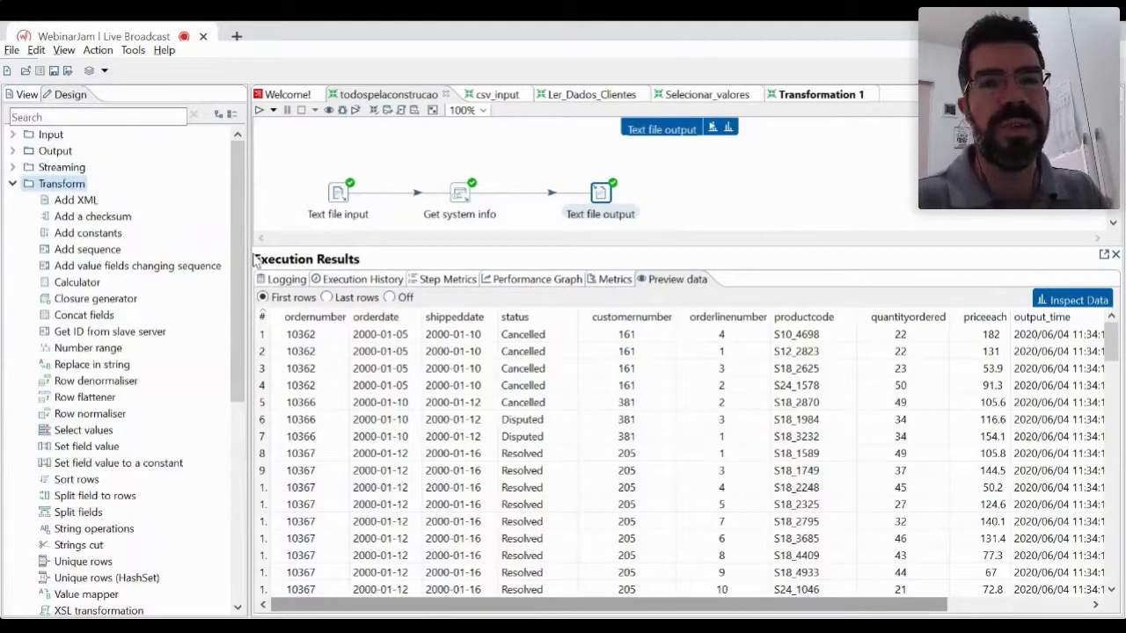
click(12, 183)
click(12, 200)
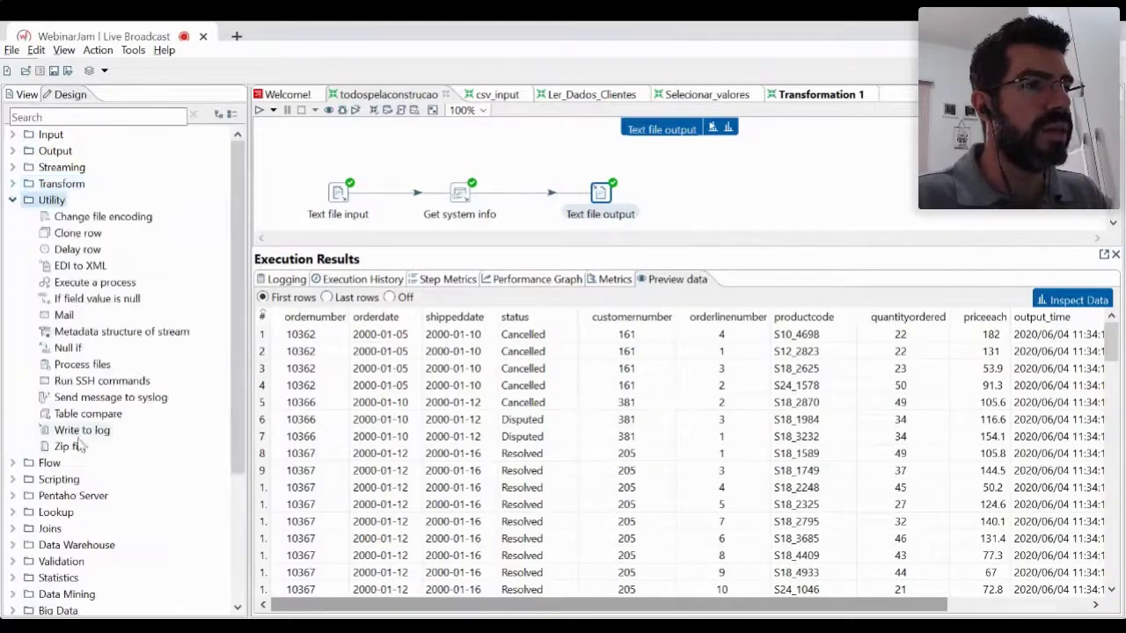
click(13, 199)
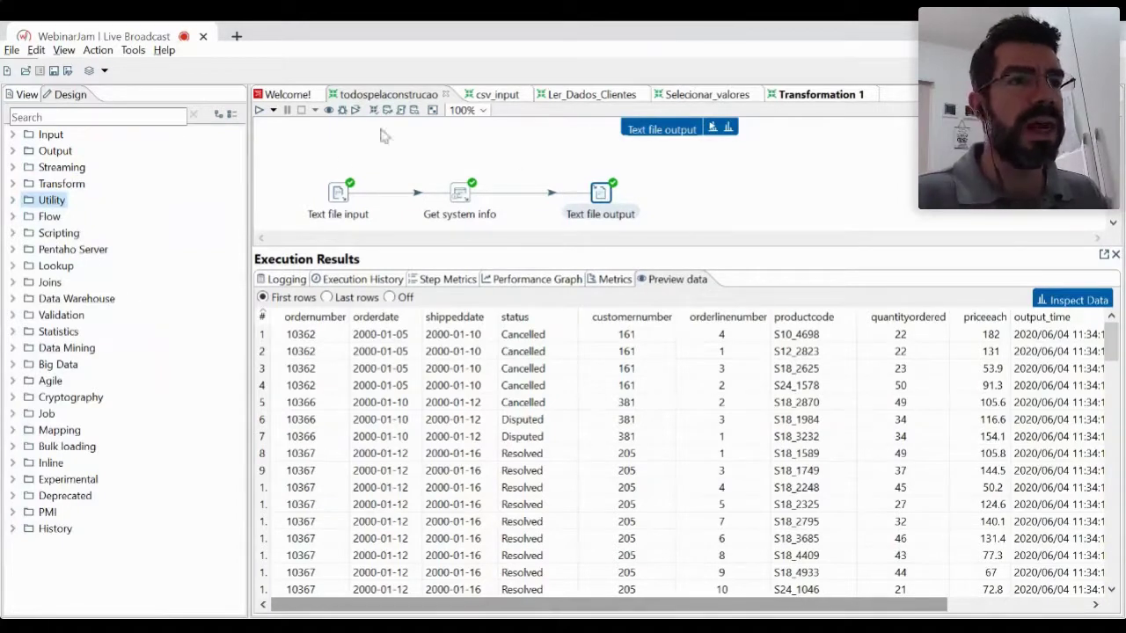
Shrink the execution results area to give the transformation canvas more room.
mouse_move(467, 198)
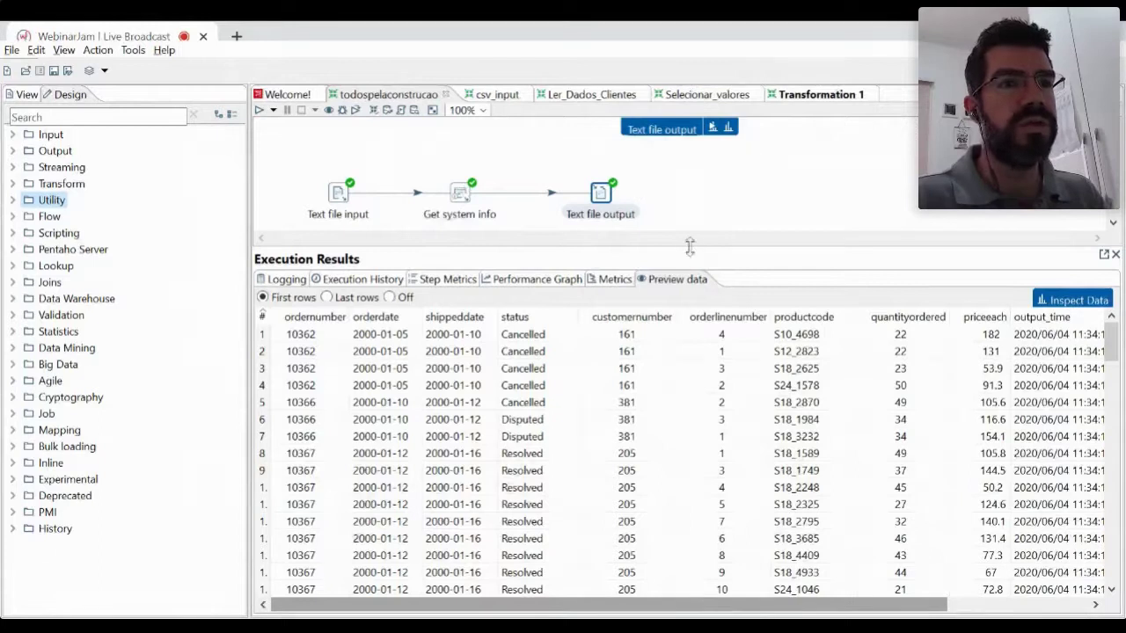
drag(690, 247, 687, 354)
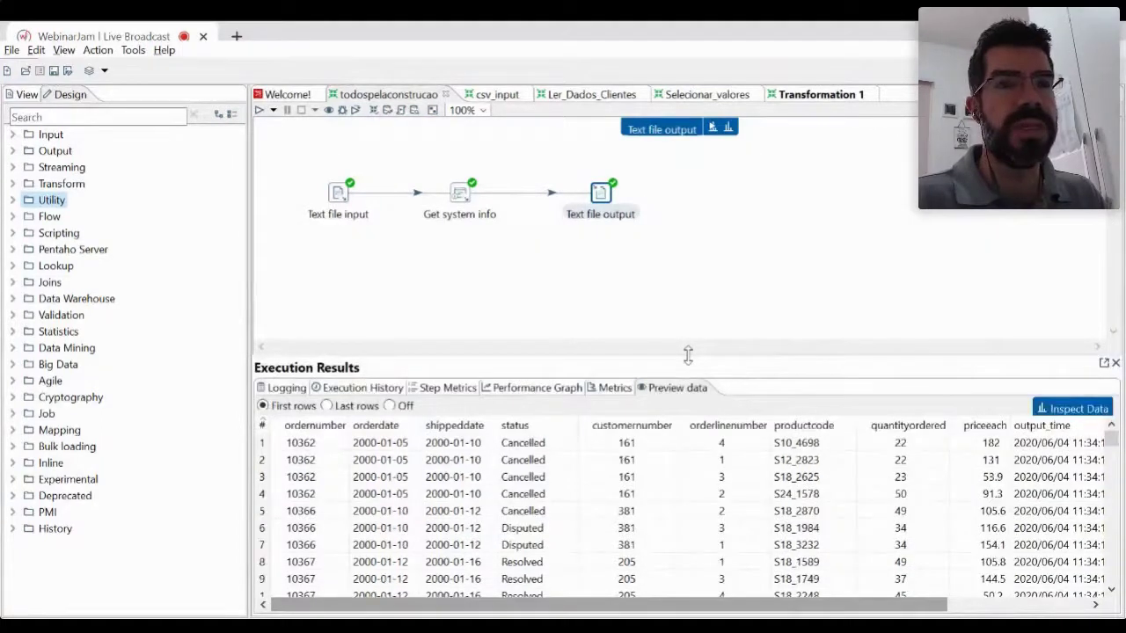